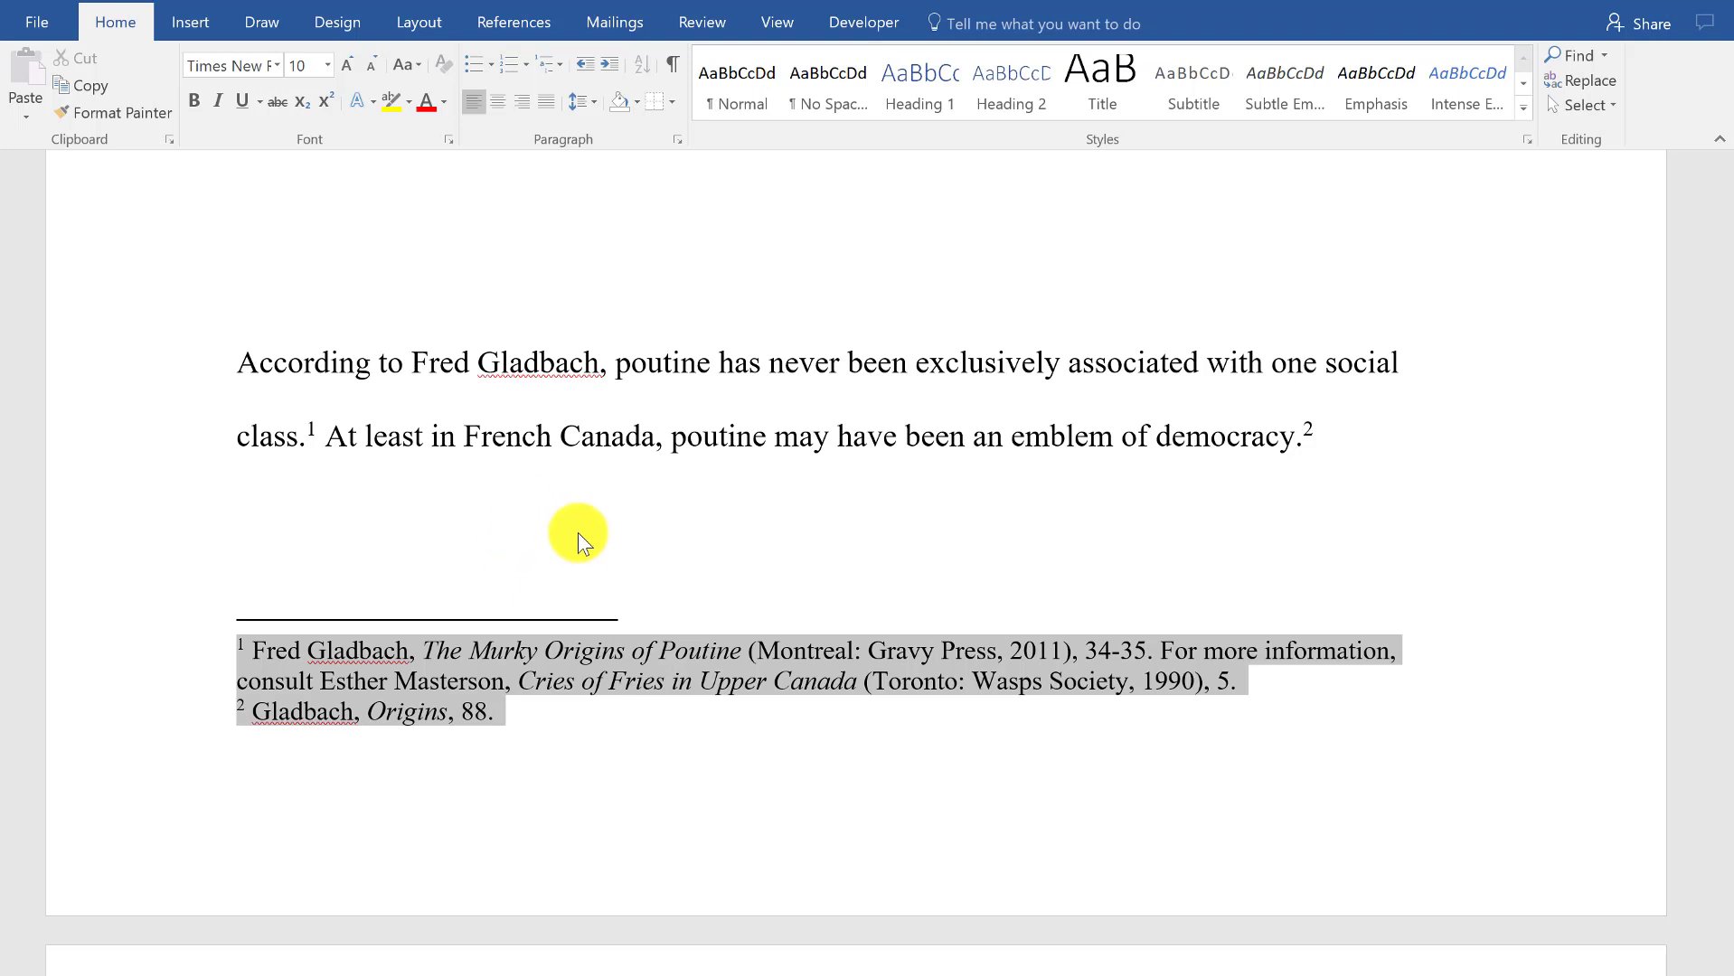
Step: Select all the footnote text and set it to Times New Roman at 10 pt
click(642, 685)
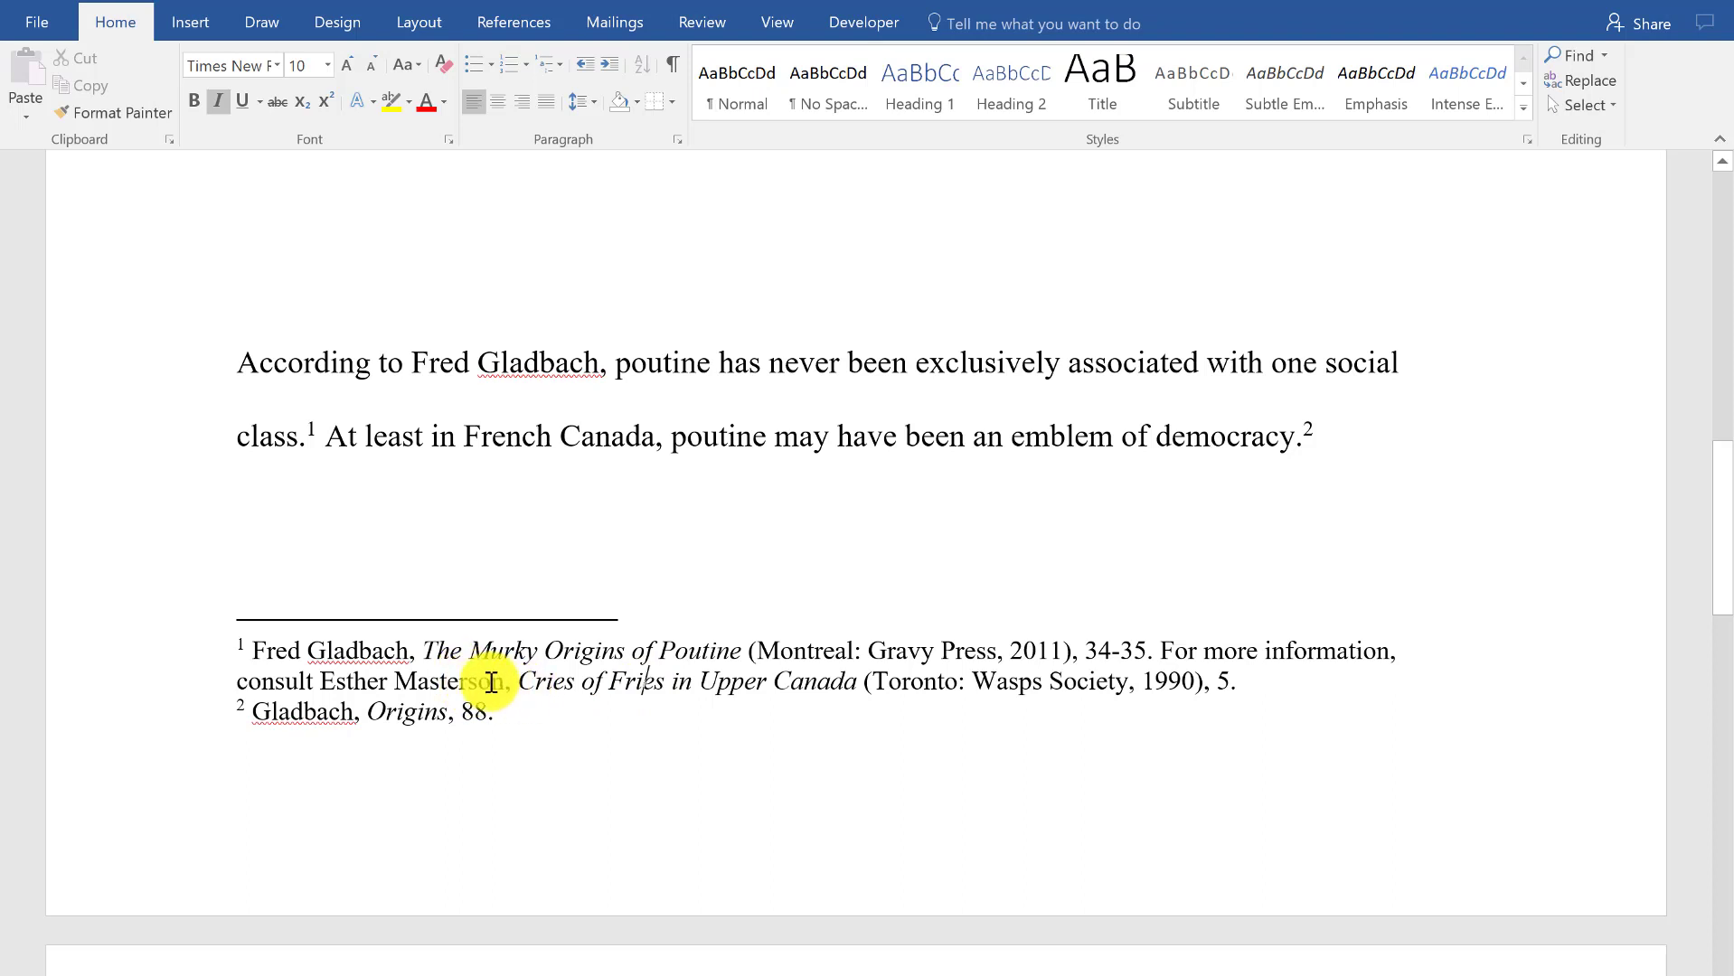
key(ctrl+a)
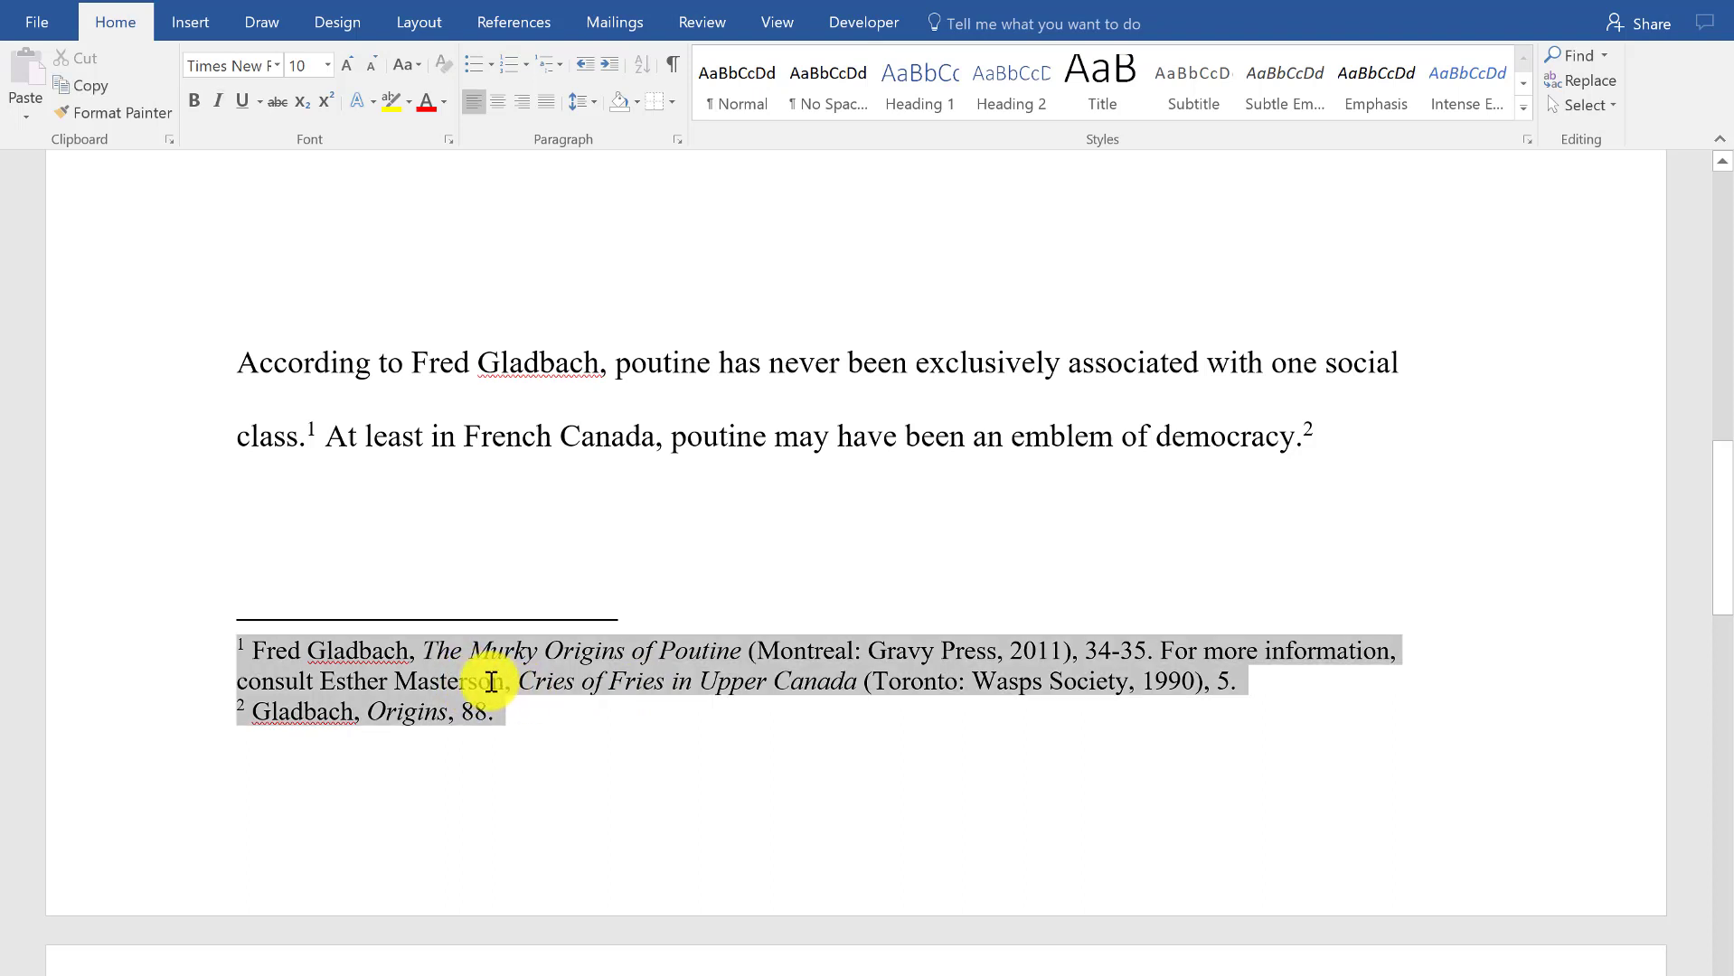
click(434, 540)
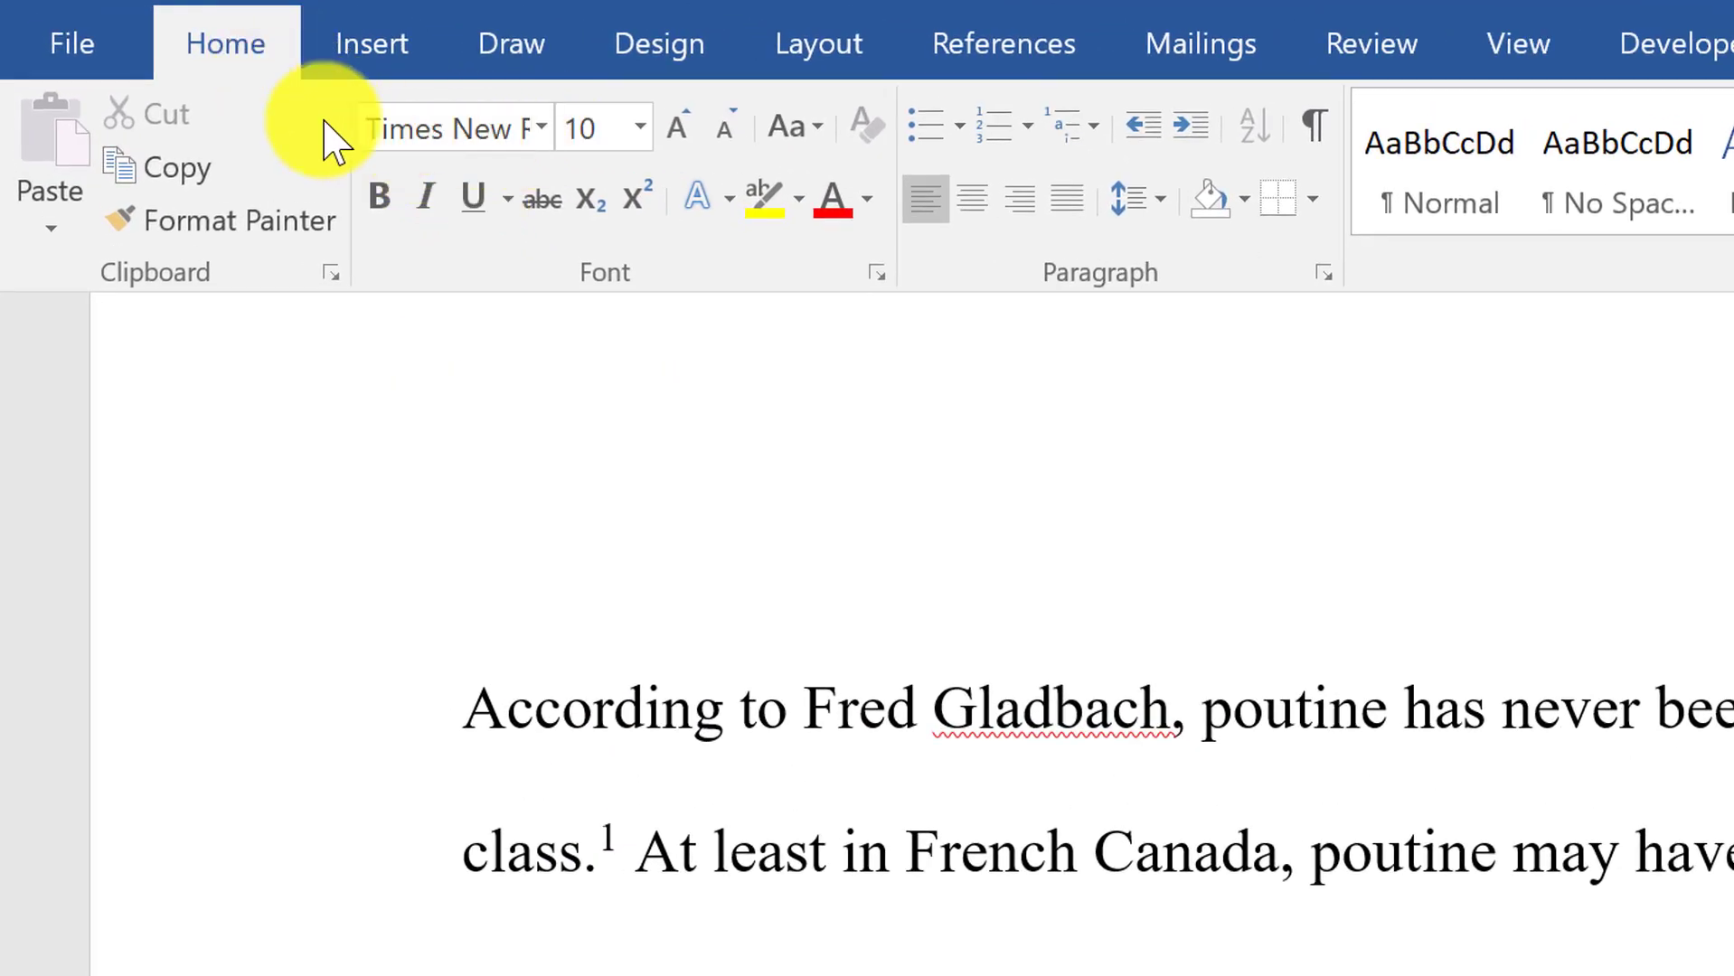
click(543, 131)
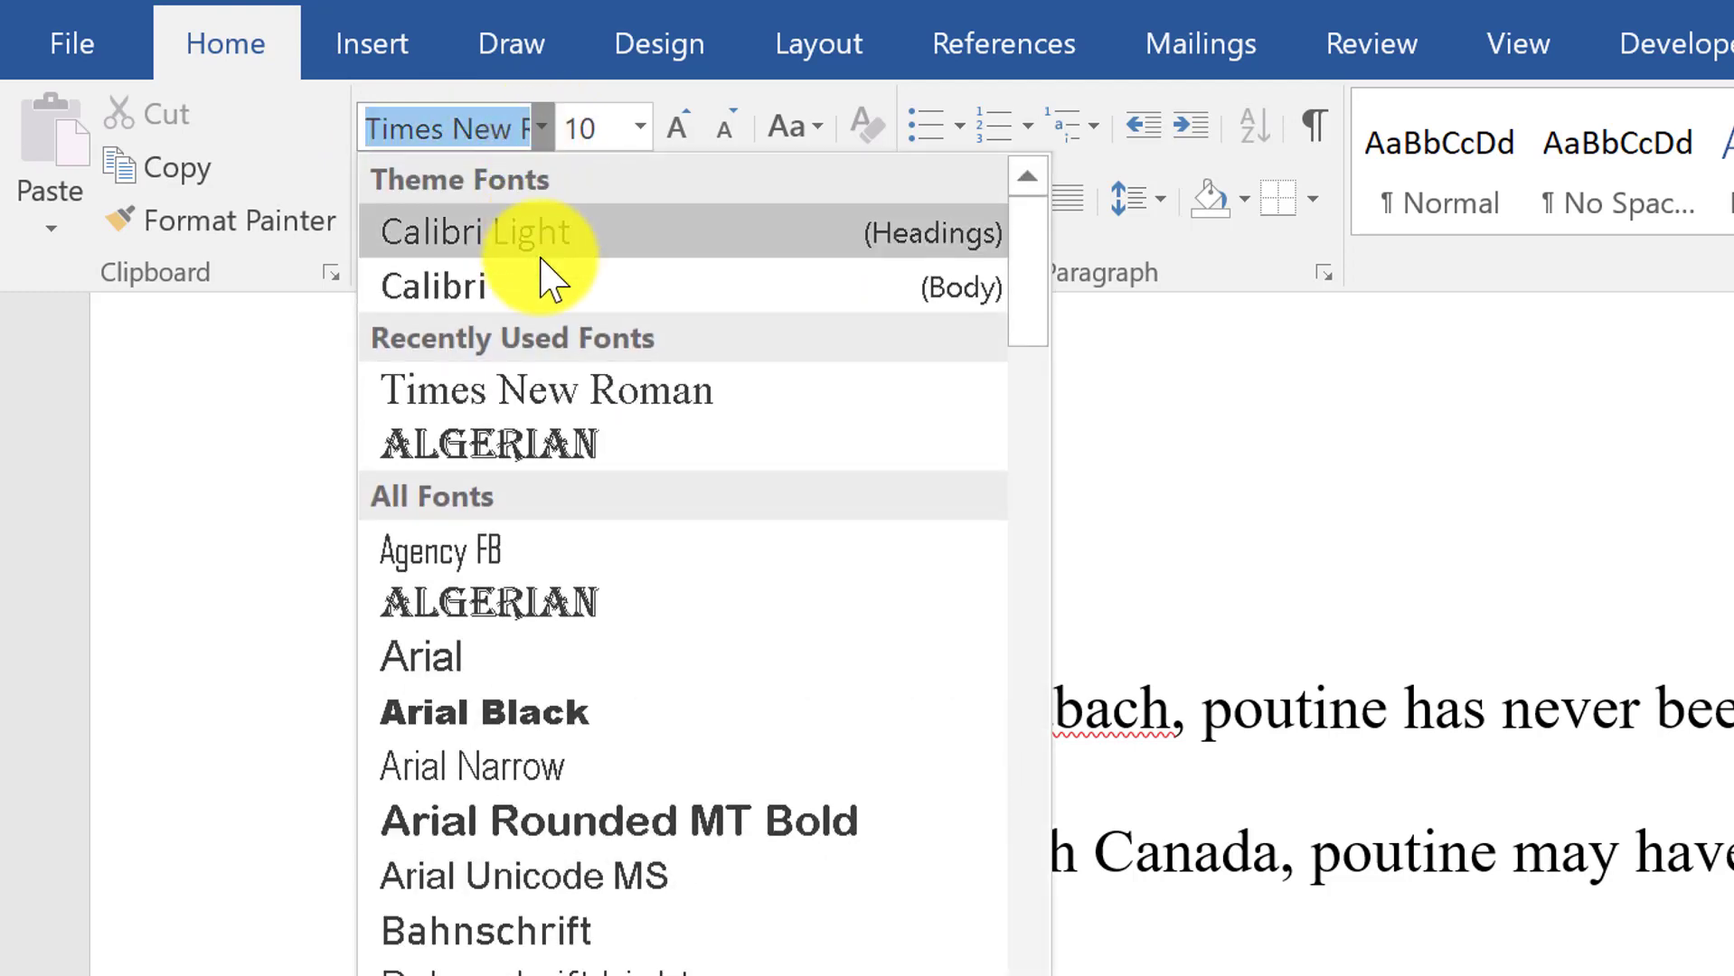
click(535, 387)
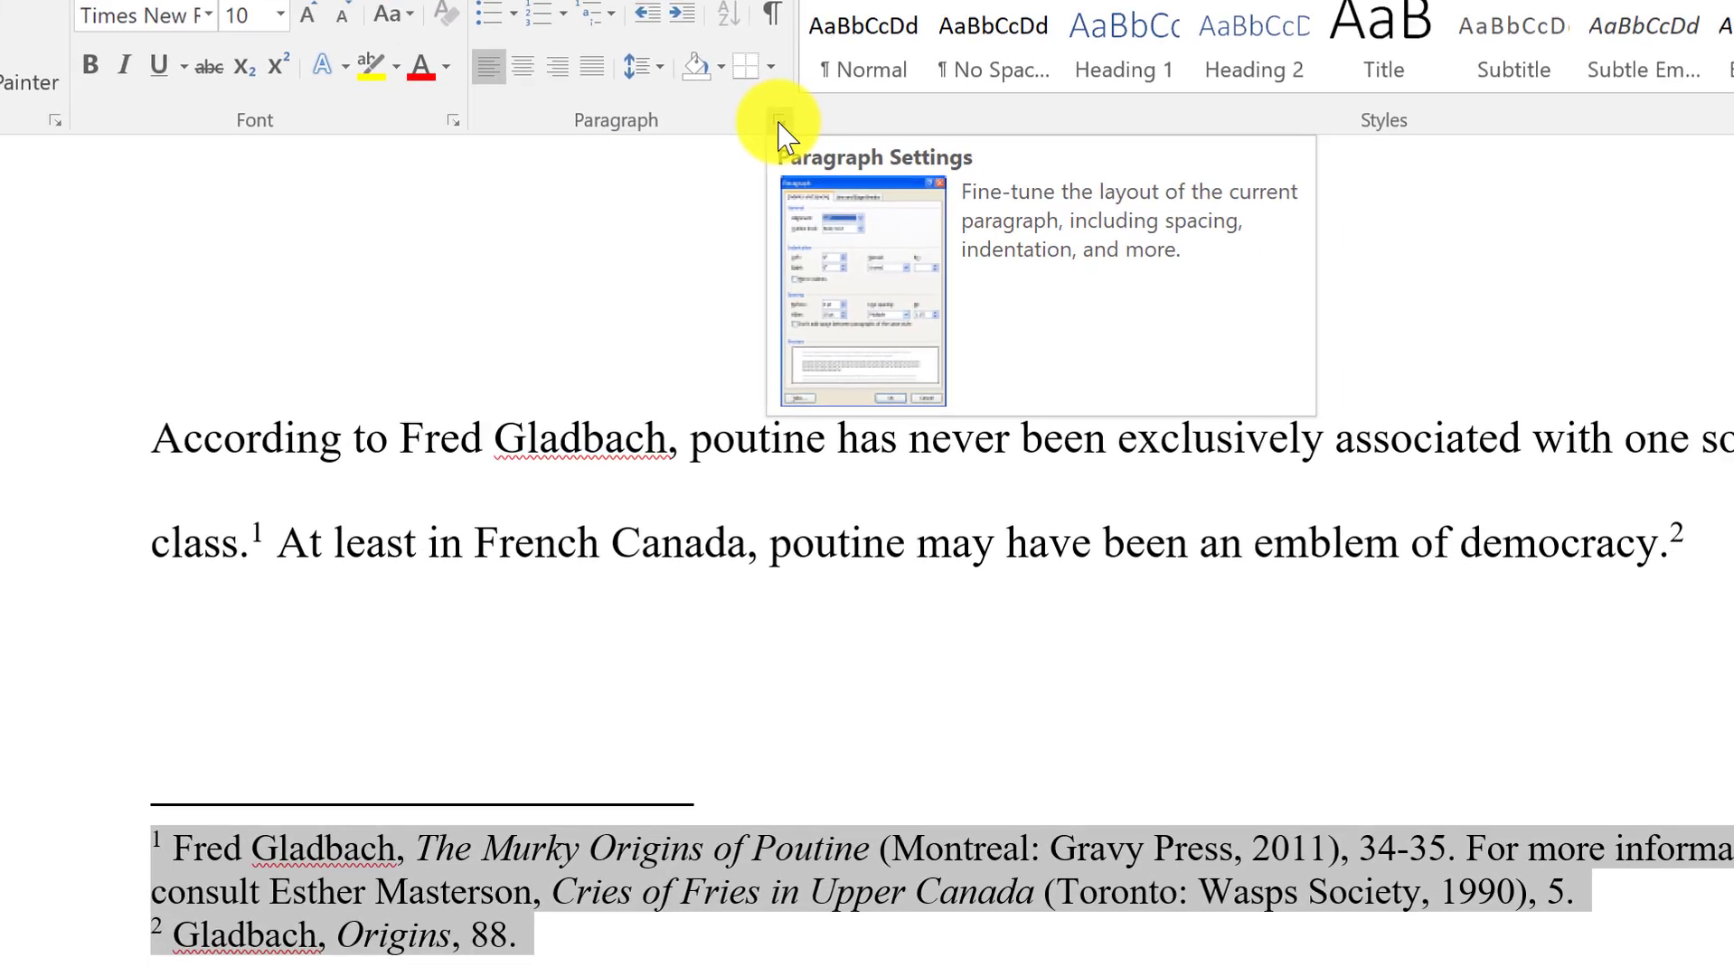
Step: Give the footnote paragraphs a 1.27 cm first-line indent in the Paragraph dialog
click(965, 198)
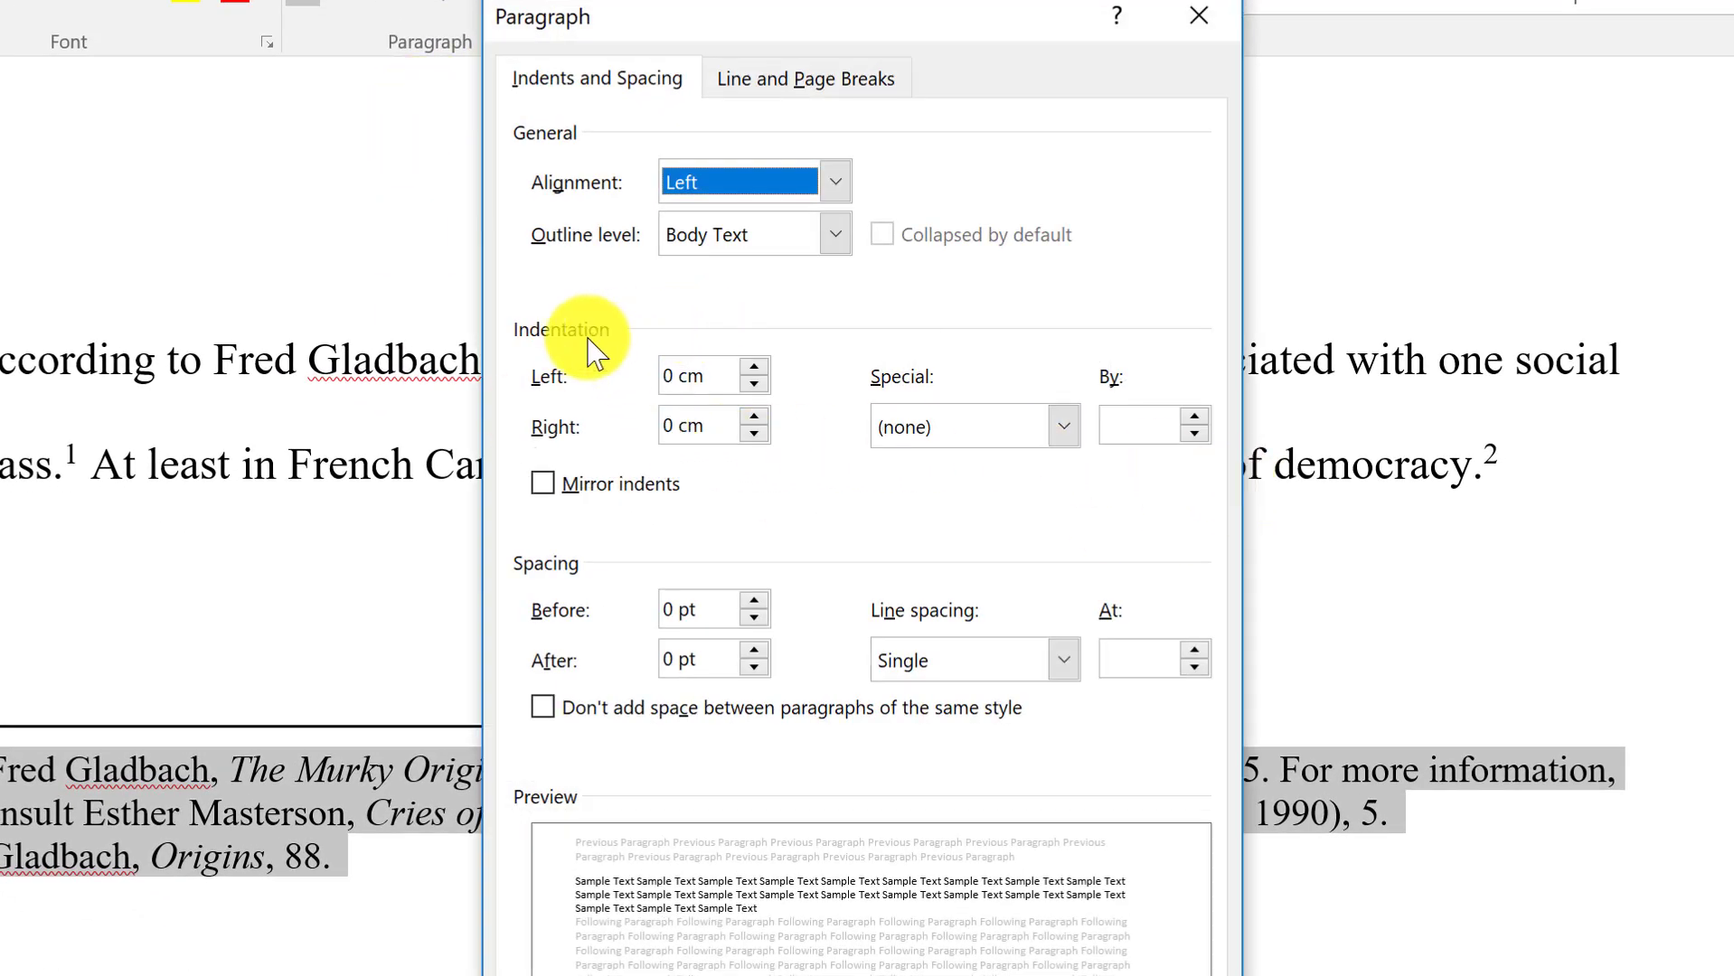
click(1066, 431)
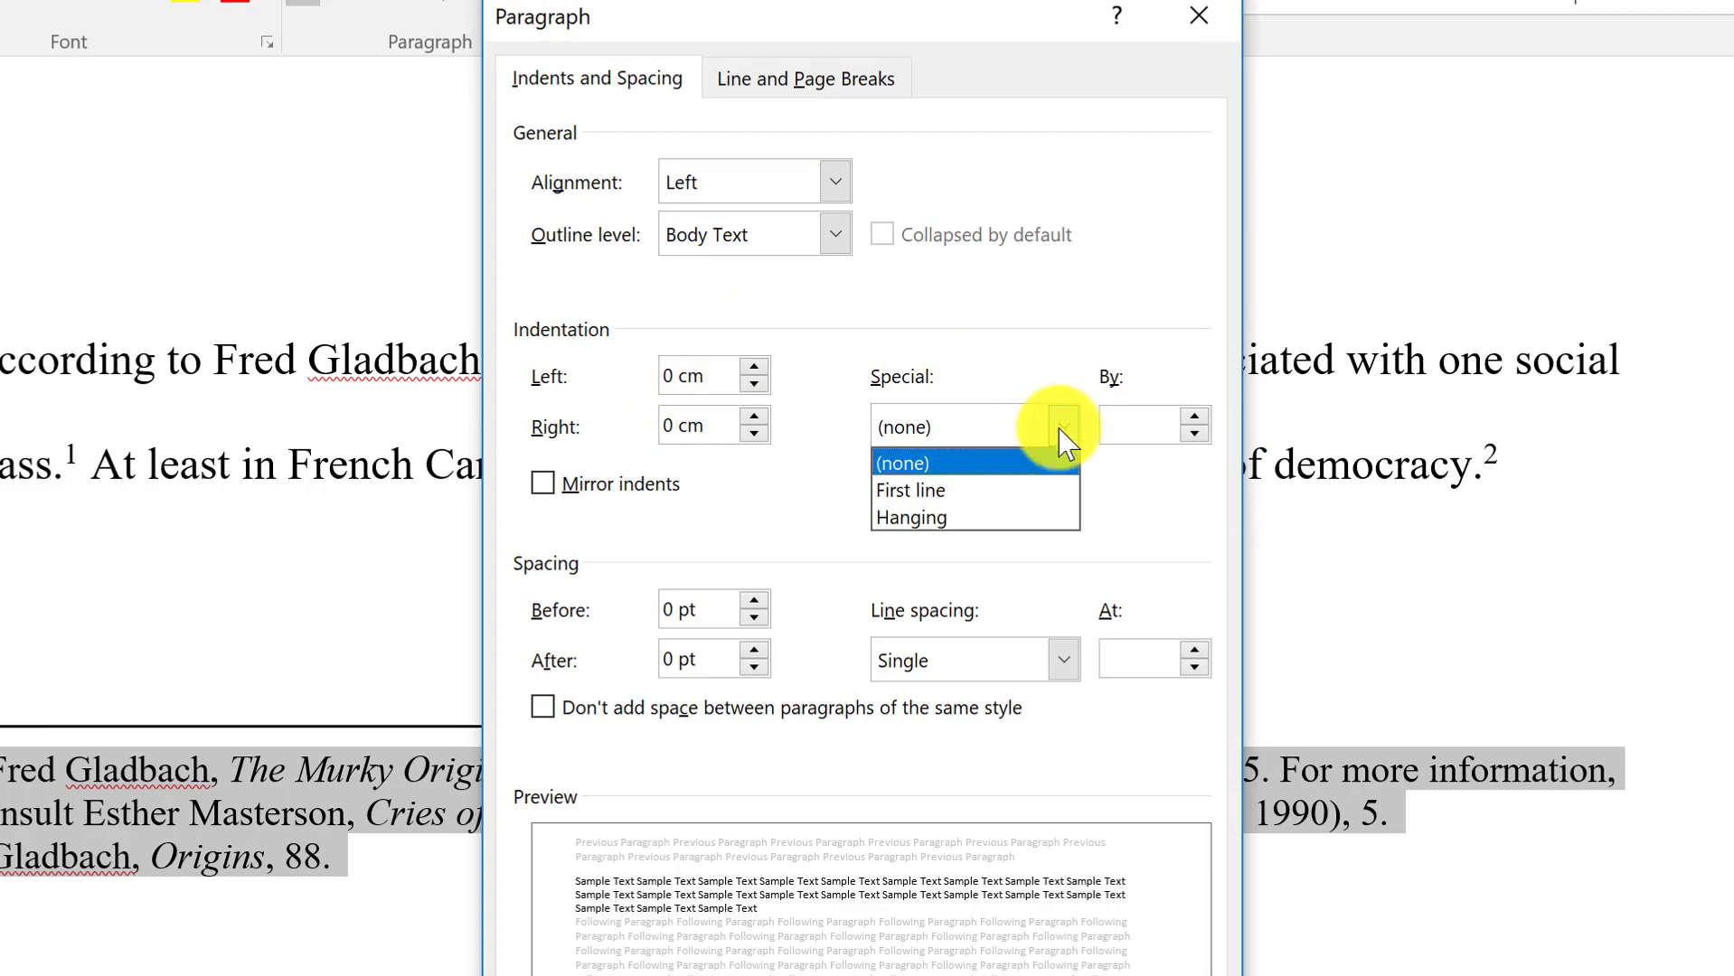
click(1010, 485)
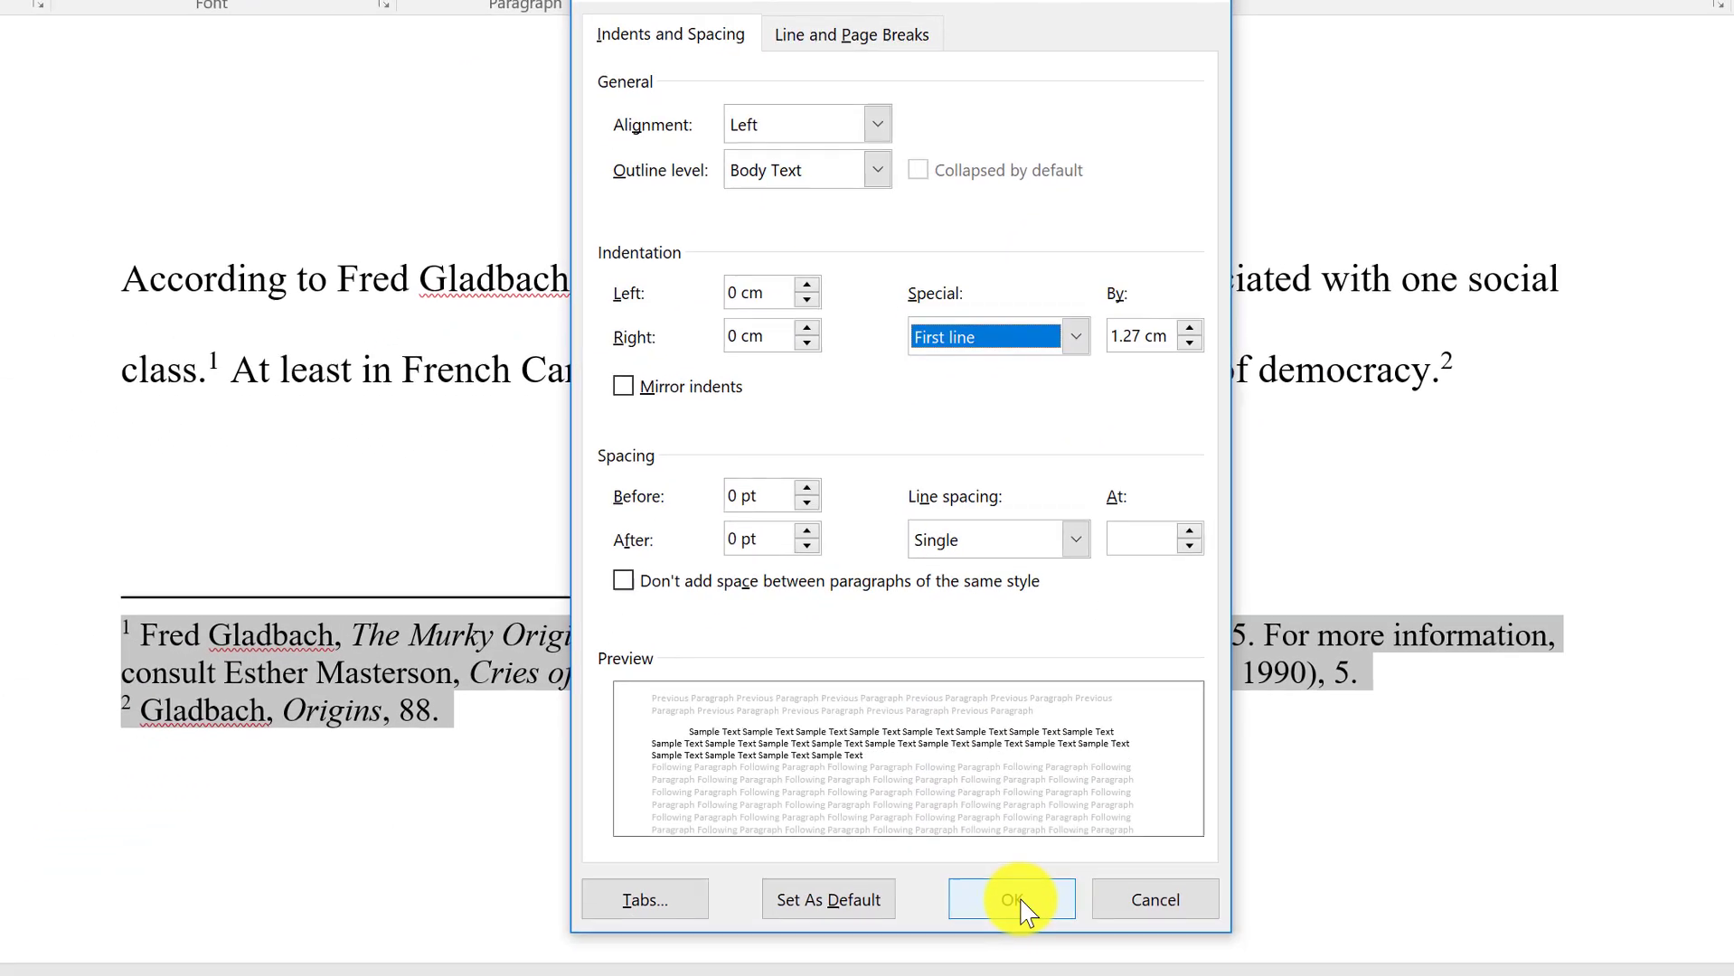
click(1023, 861)
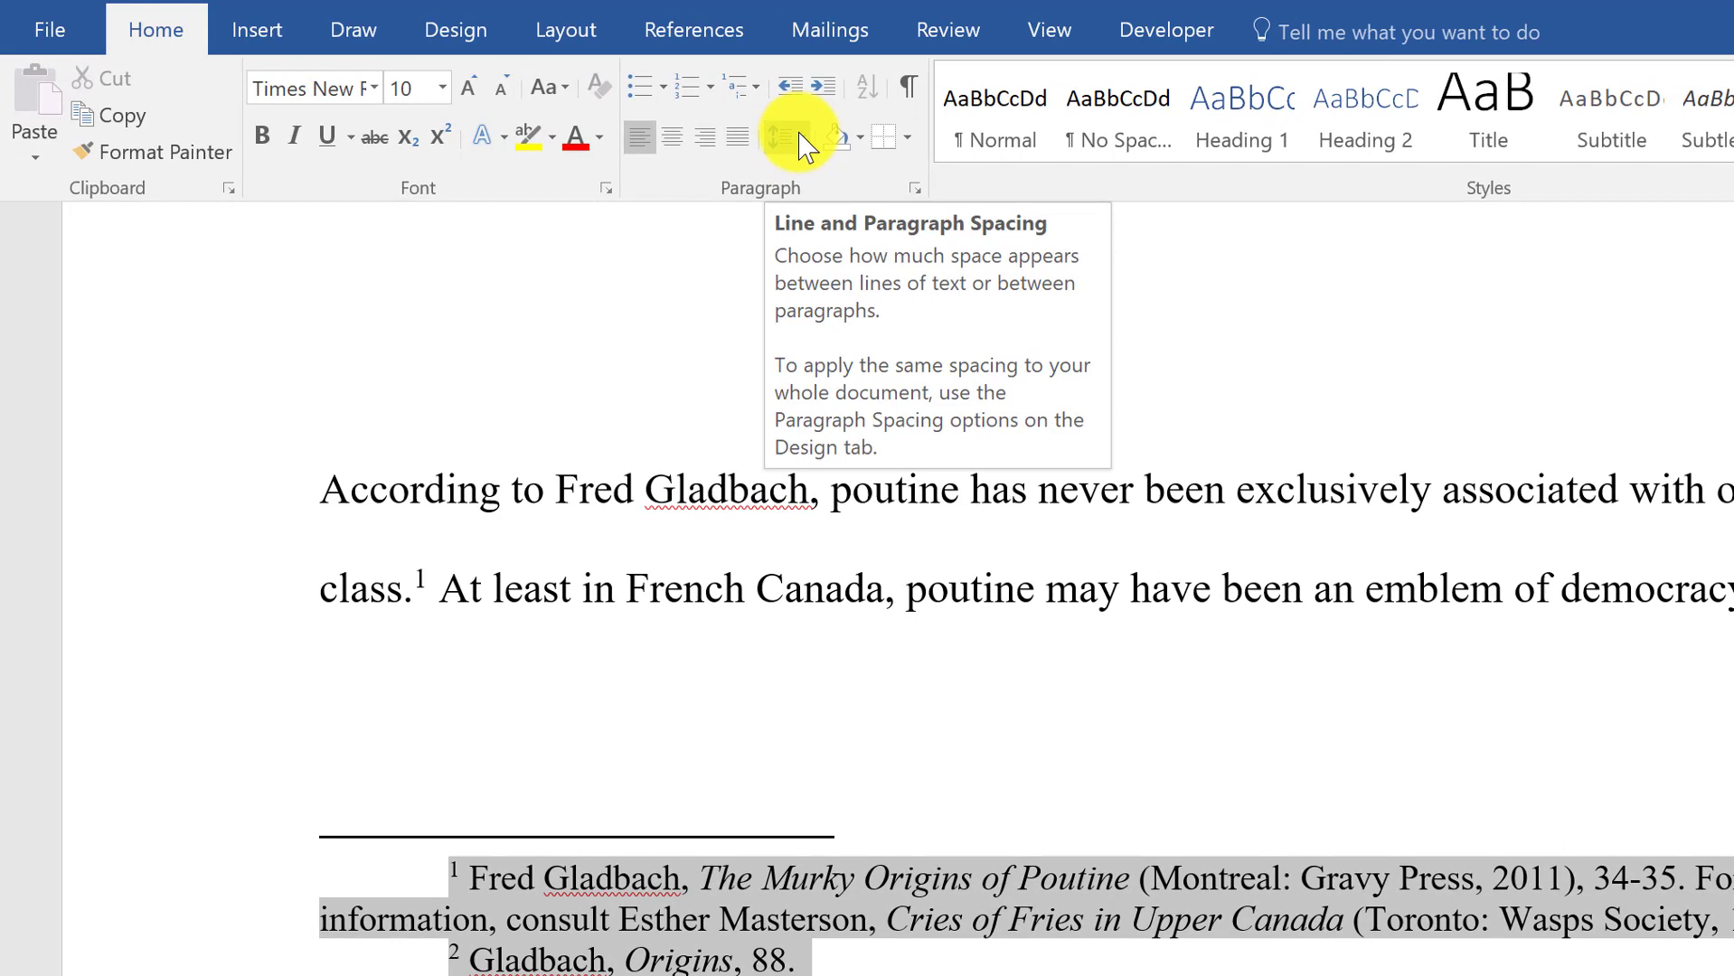
Step: Add space after each footnote paragraph, then deselect the text
click(799, 141)
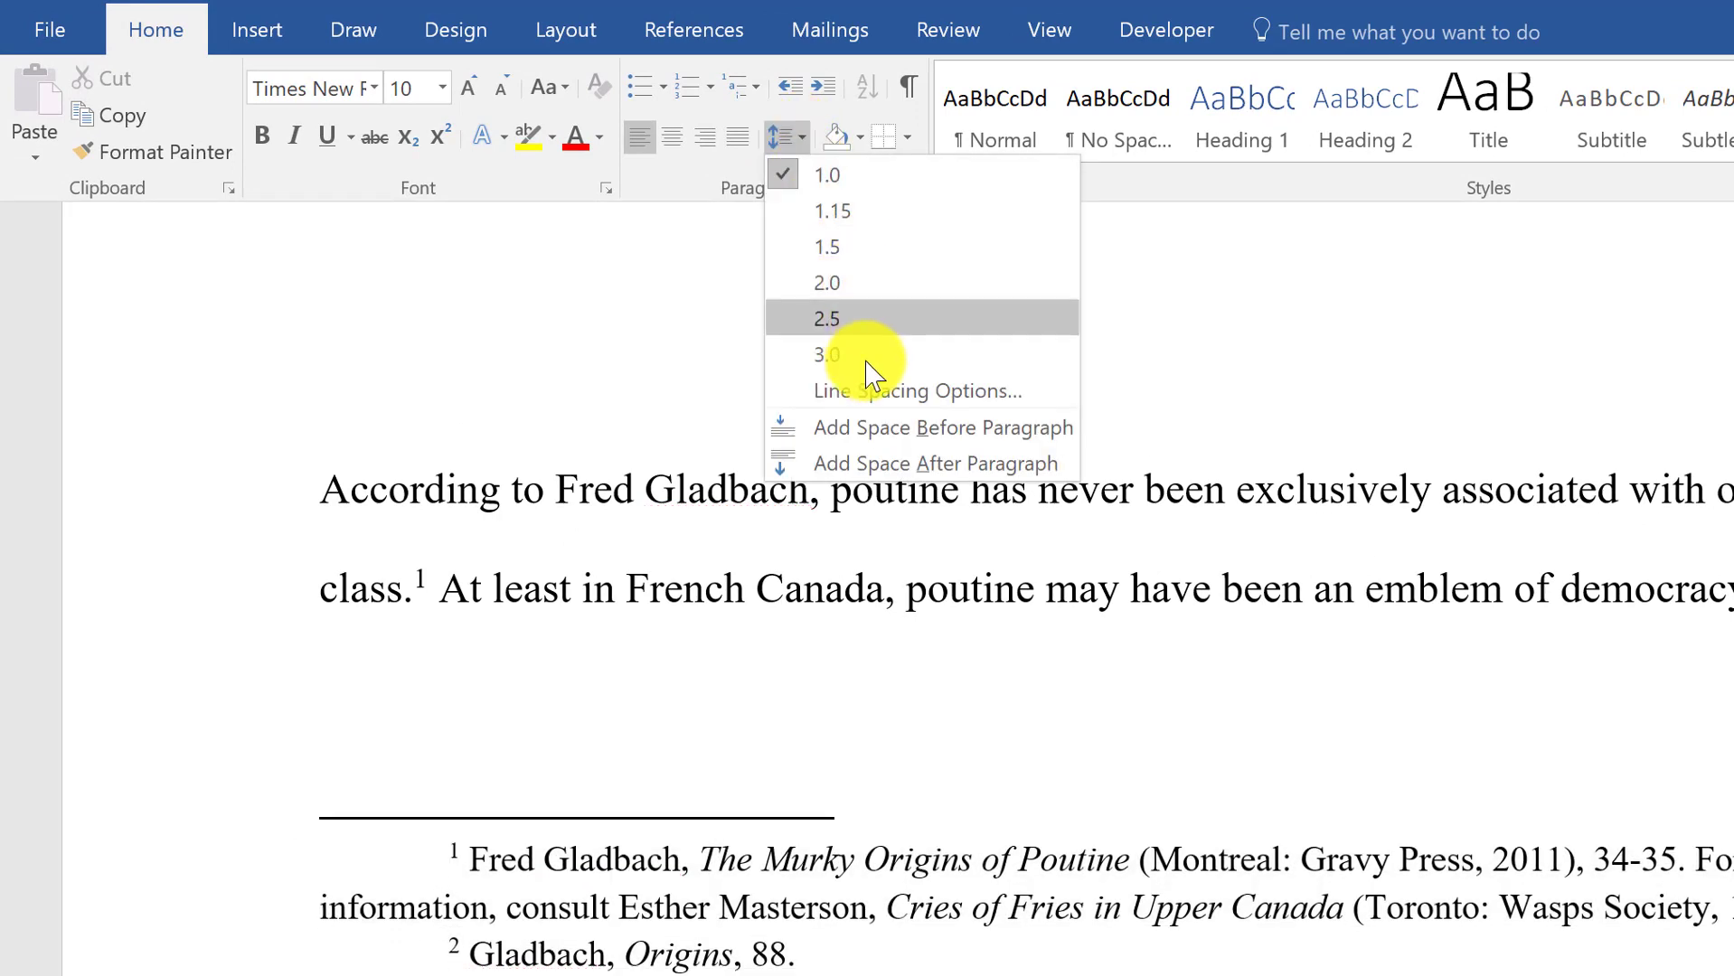
click(890, 464)
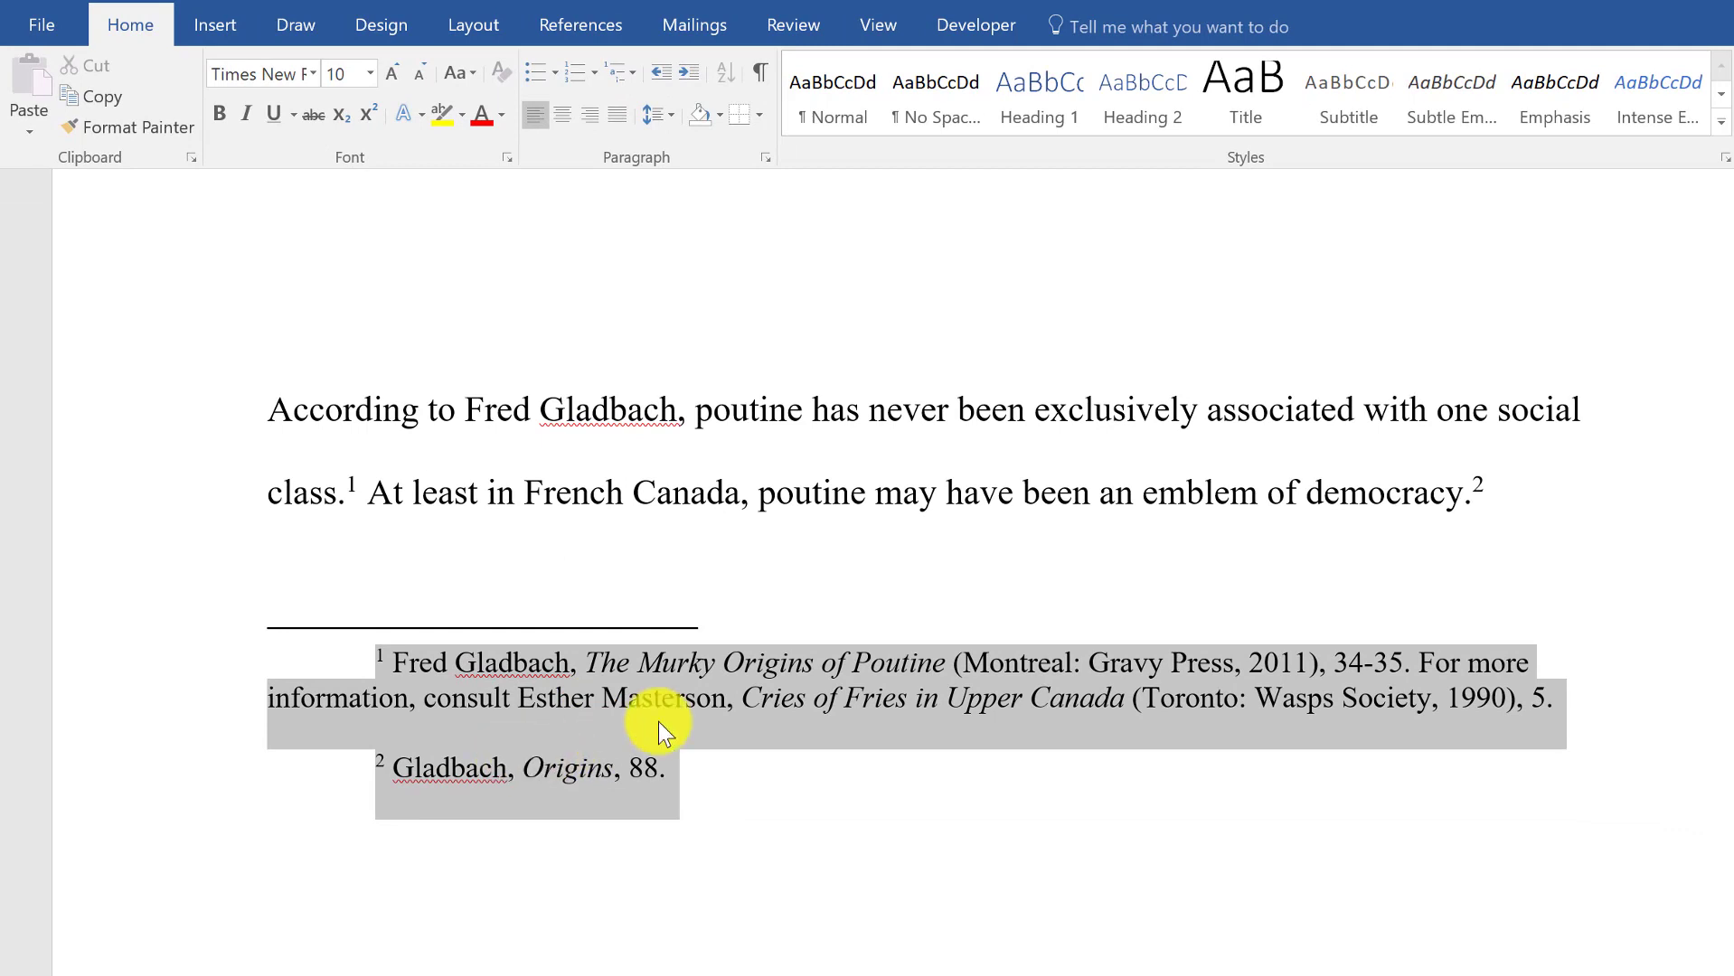
click(692, 698)
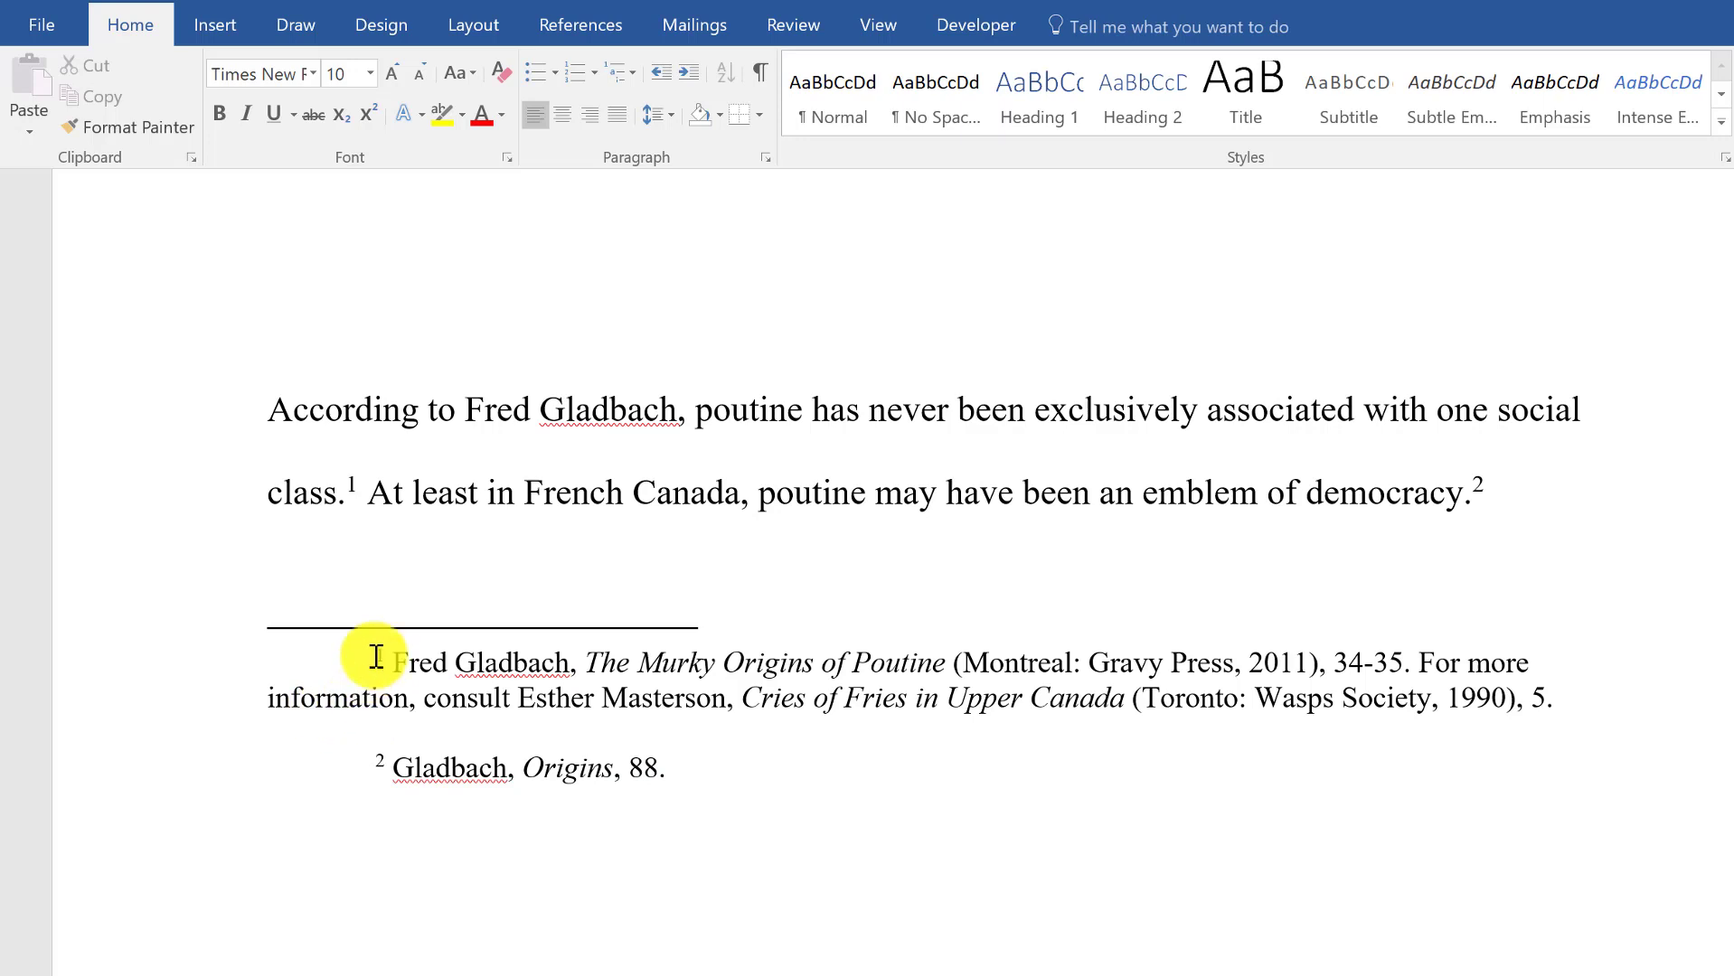
drag(372, 659, 387, 658)
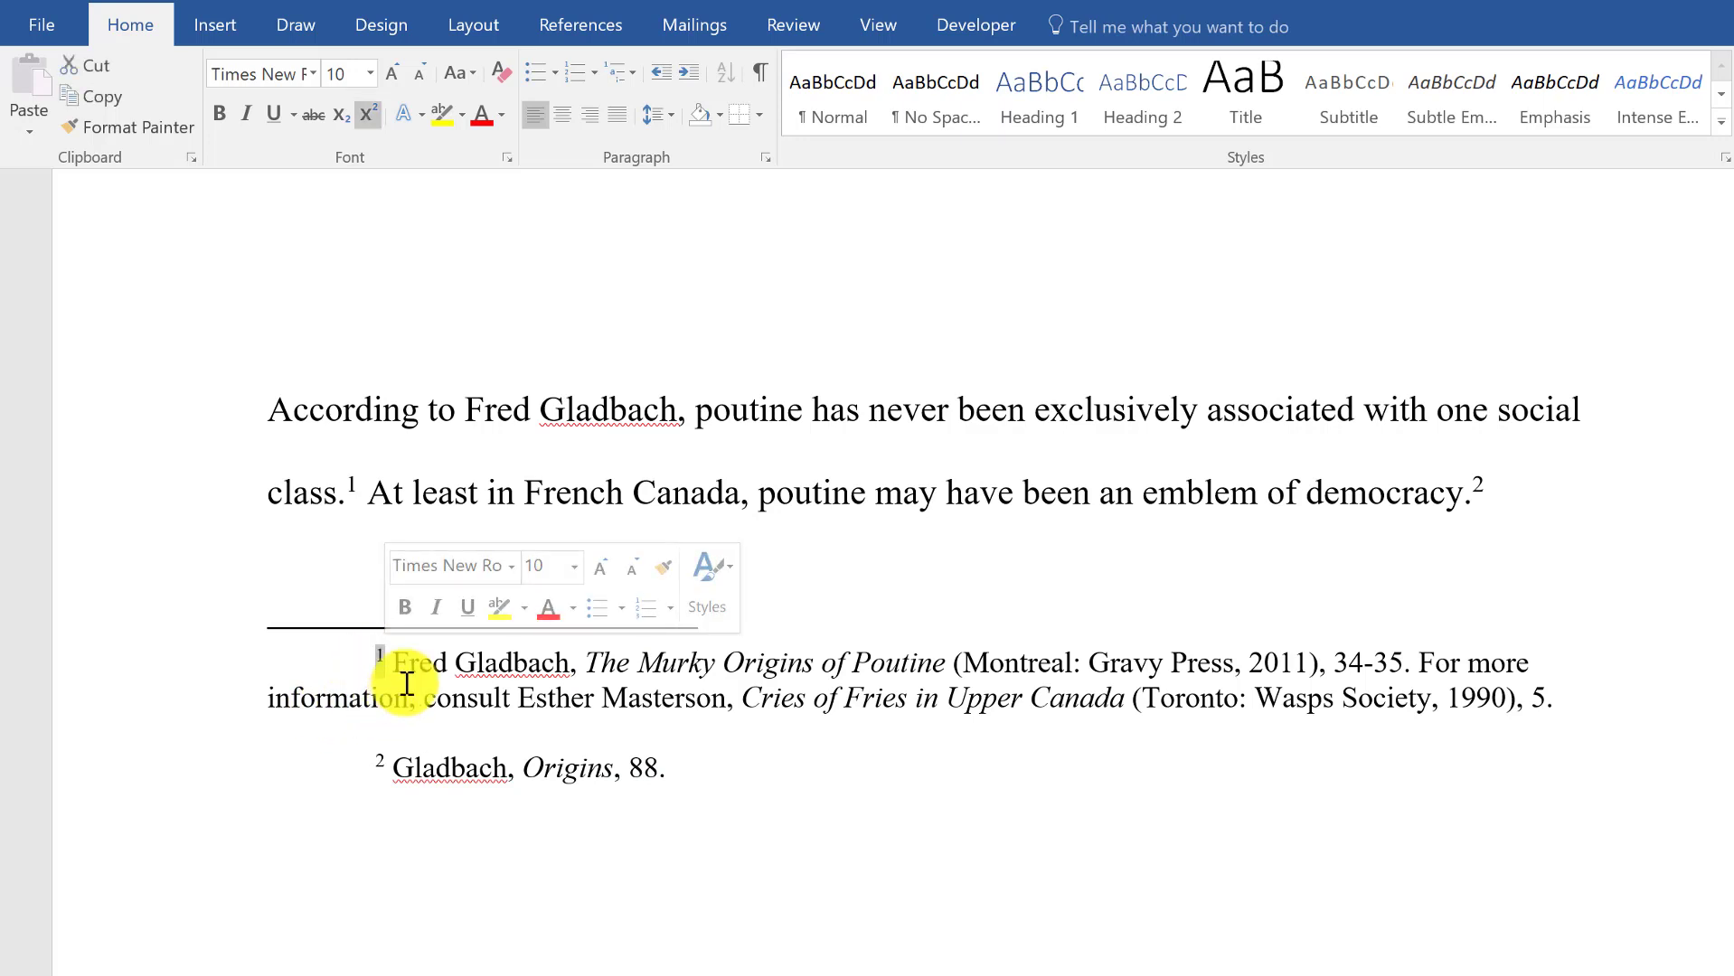
click(407, 685)
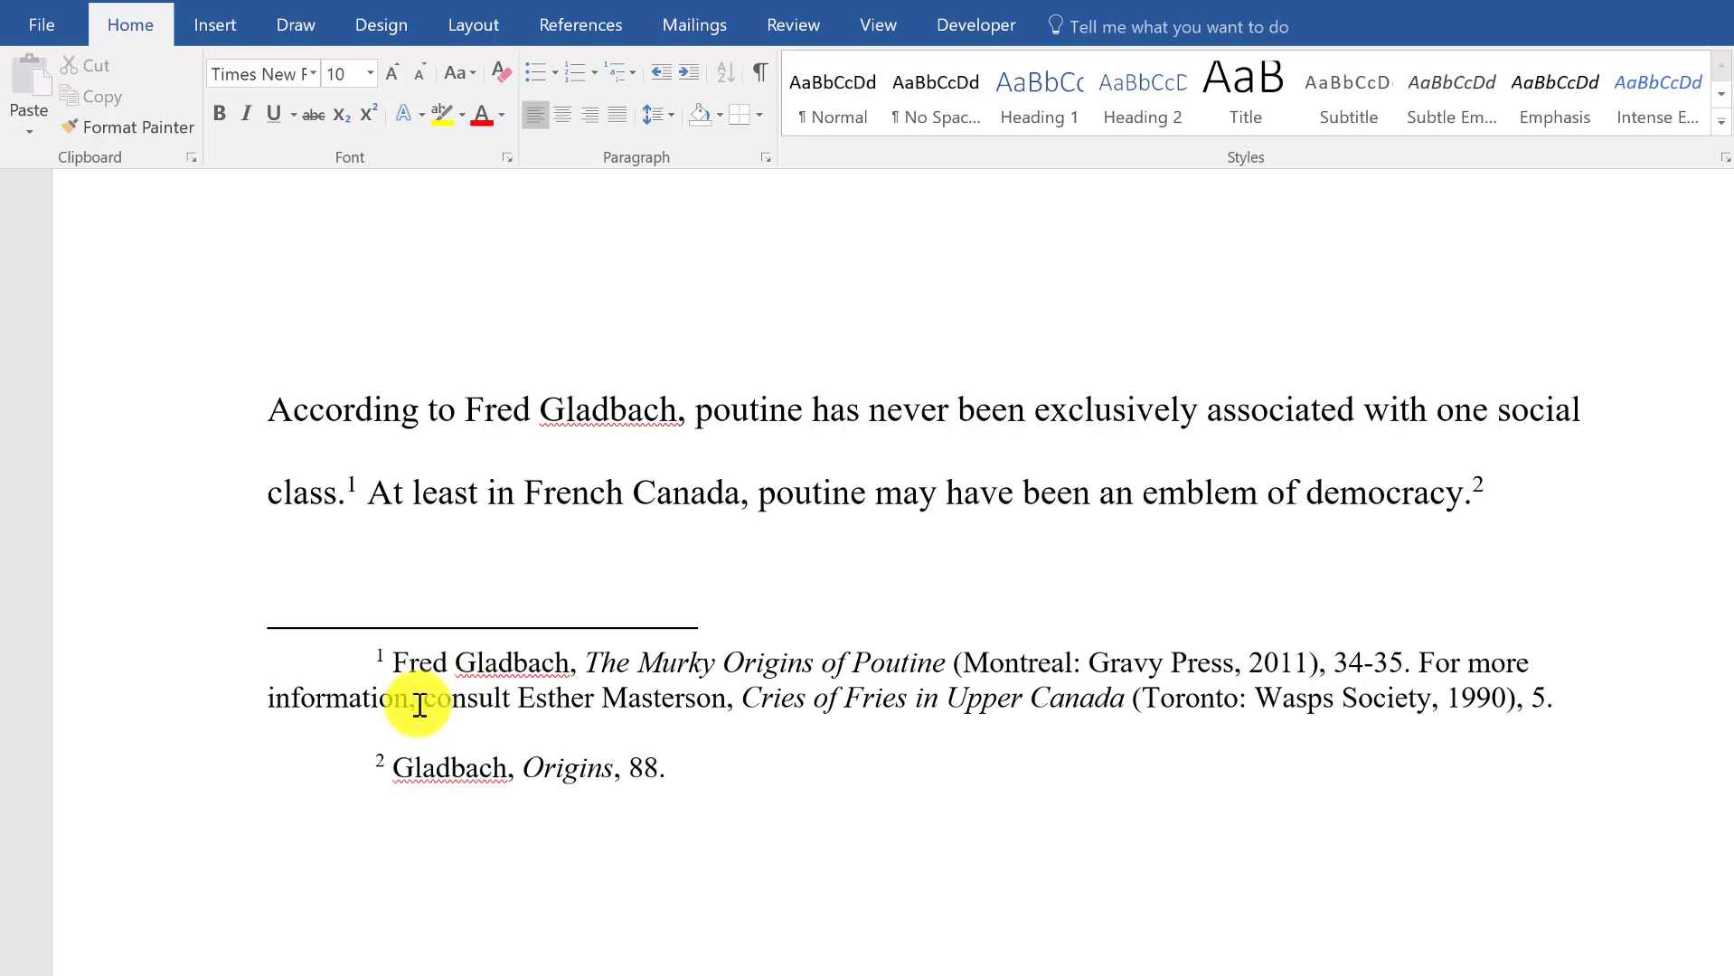
click(376, 662)
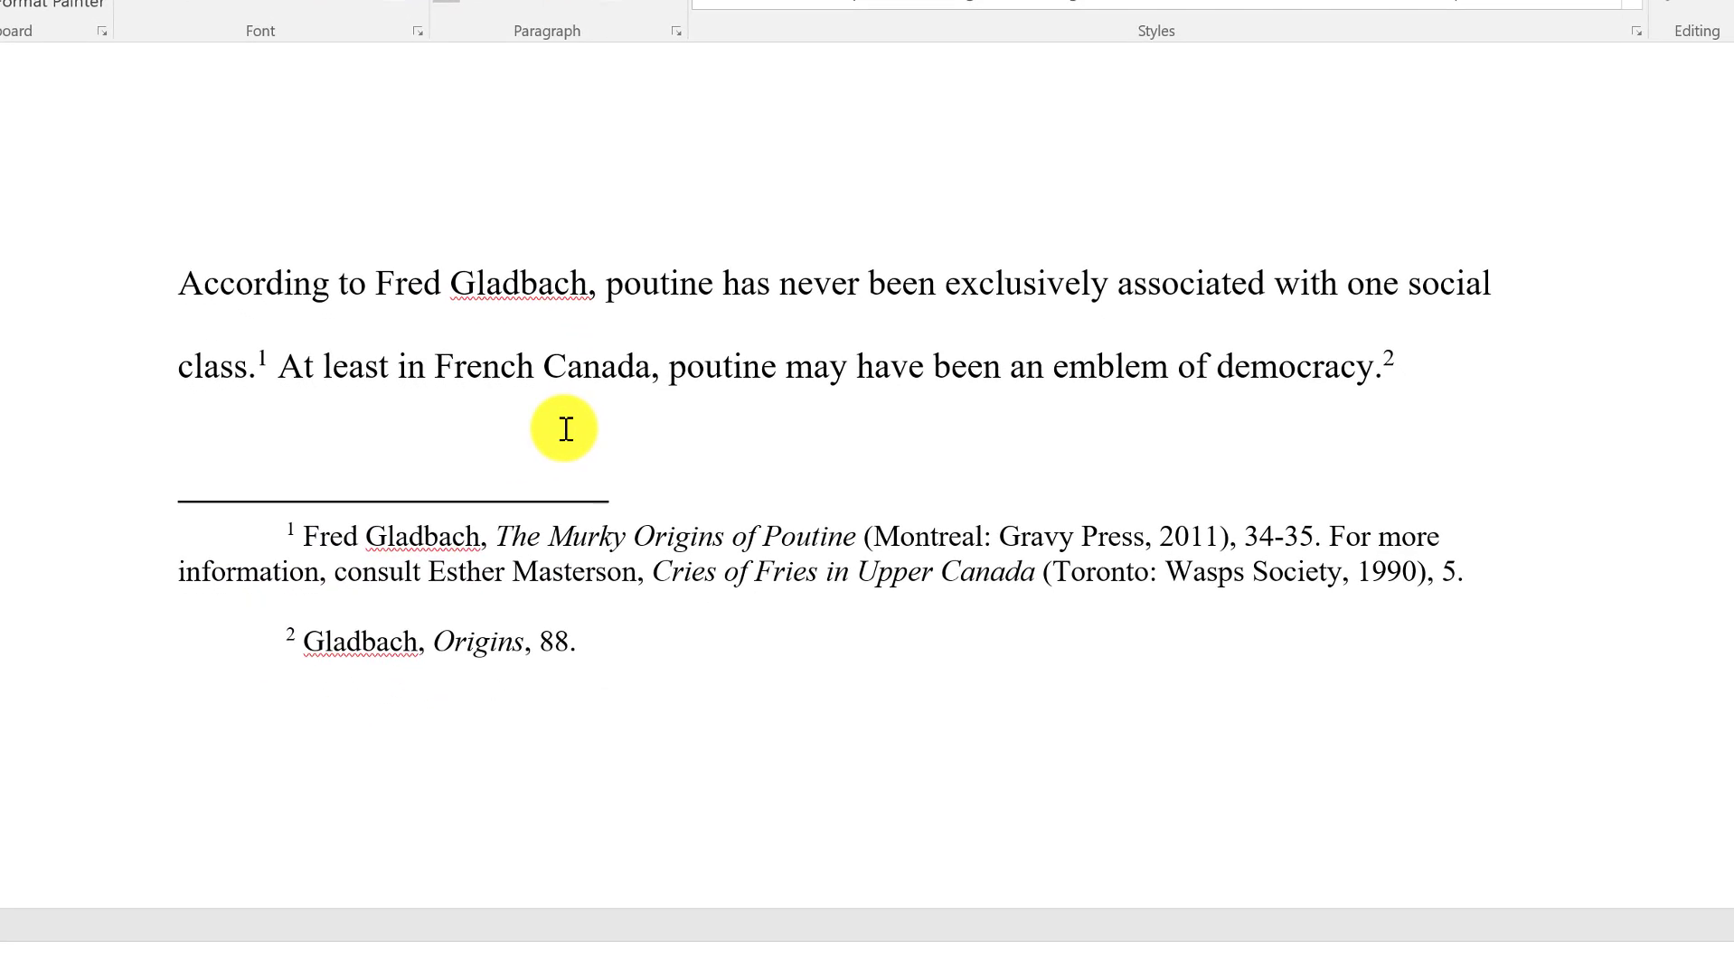
Step: In Find and Replace, keep ^02 as the search and add a period after ^& in Replace with
key(ctrl+h)
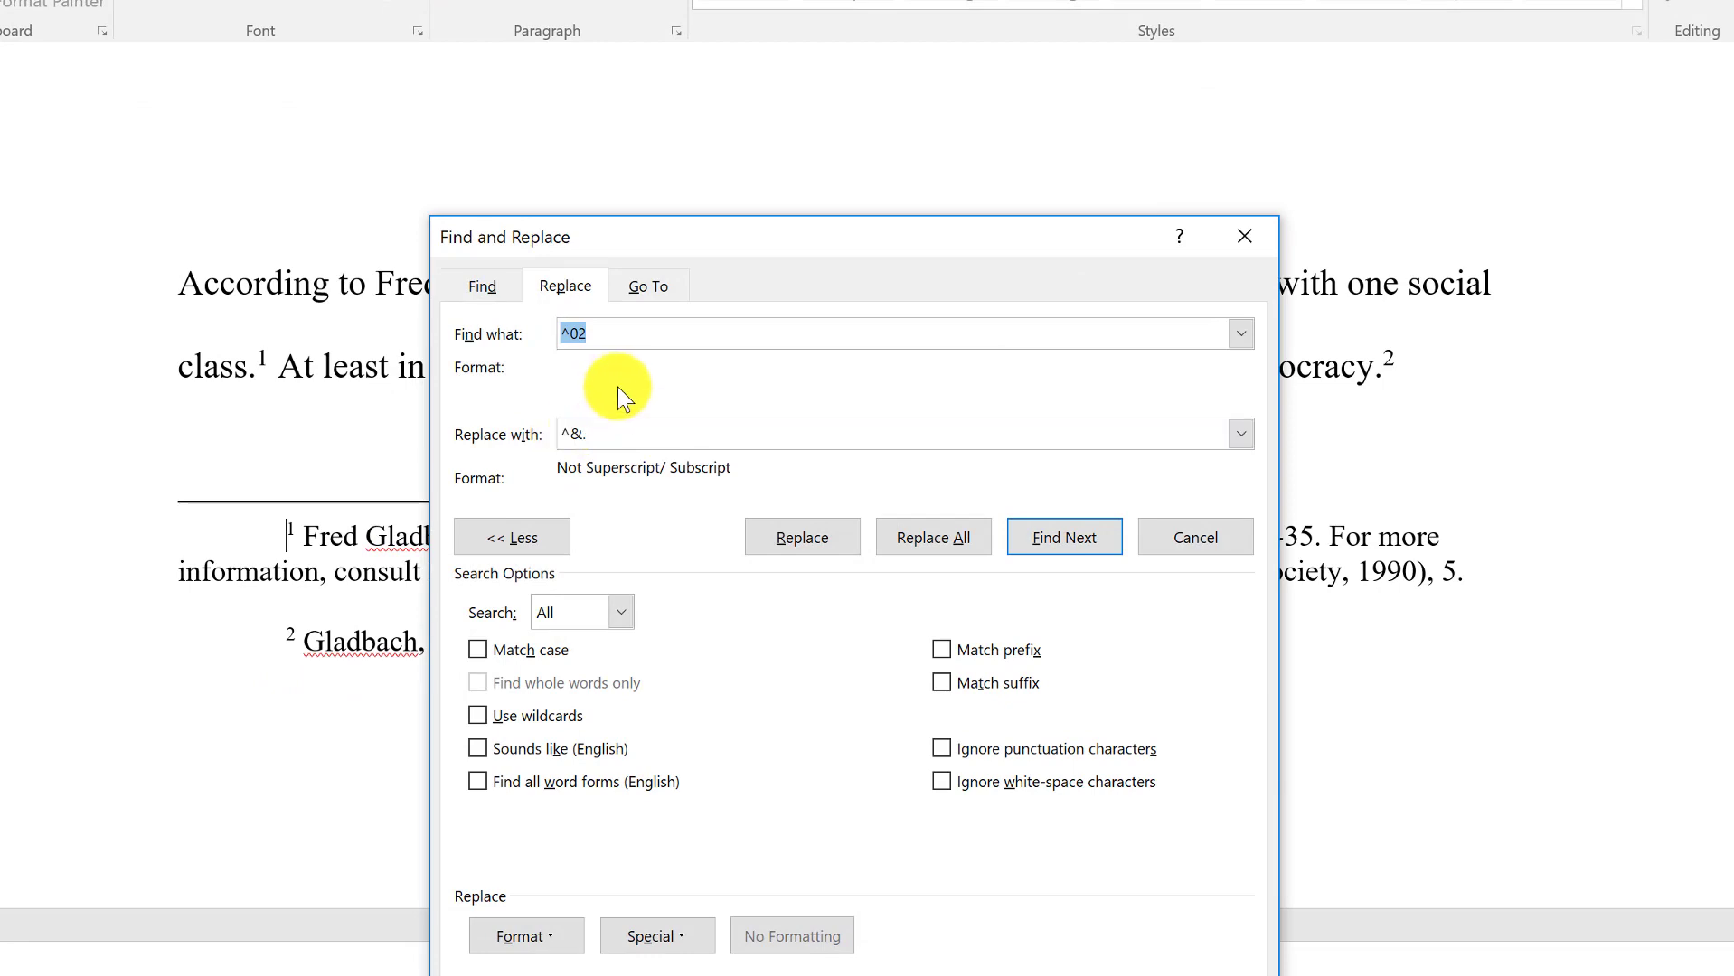
drag(687, 231, 712, 97)
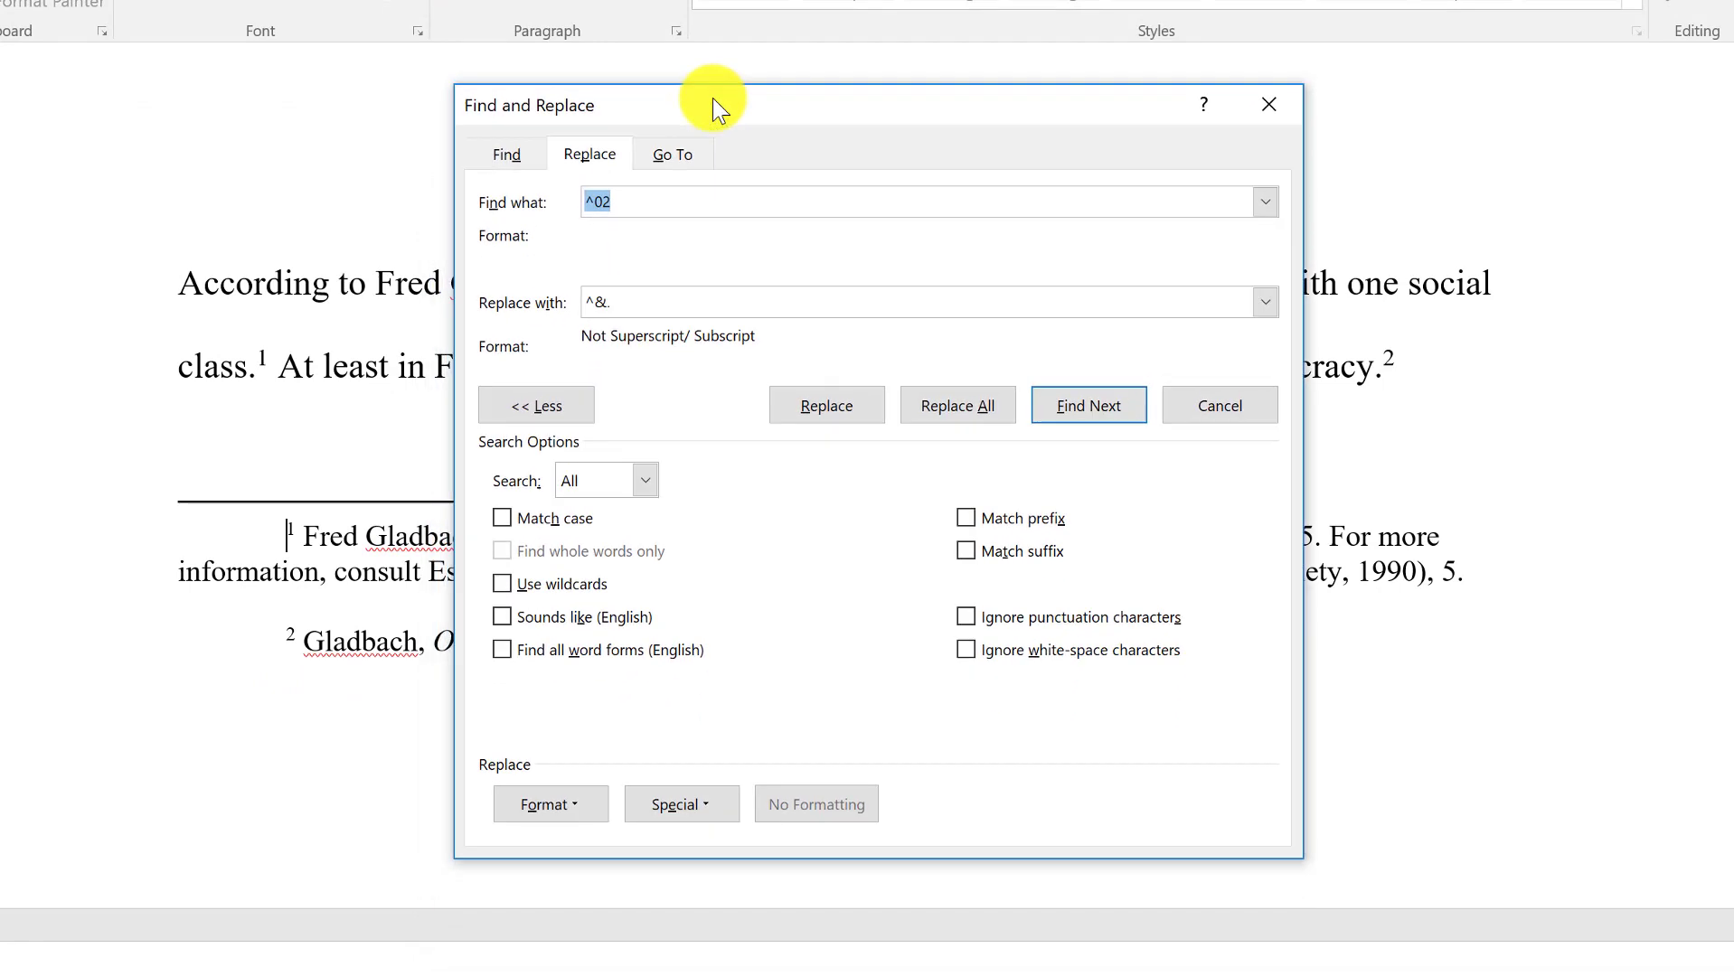
click(631, 300)
text(.)
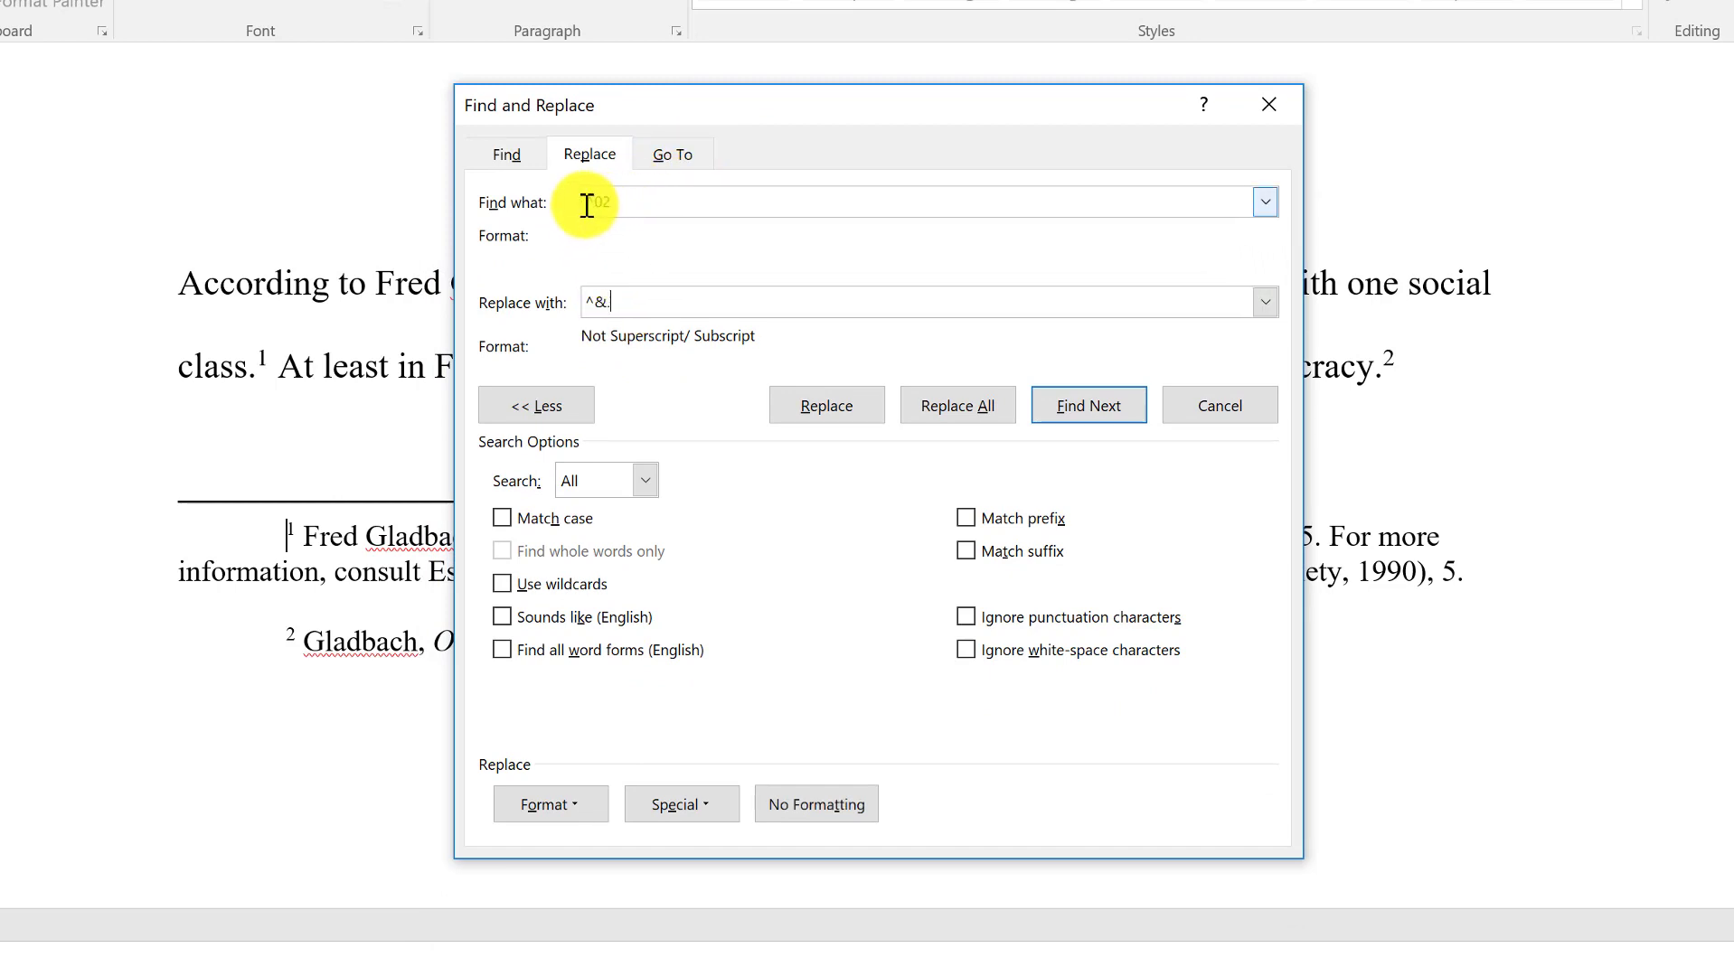
click(592, 204)
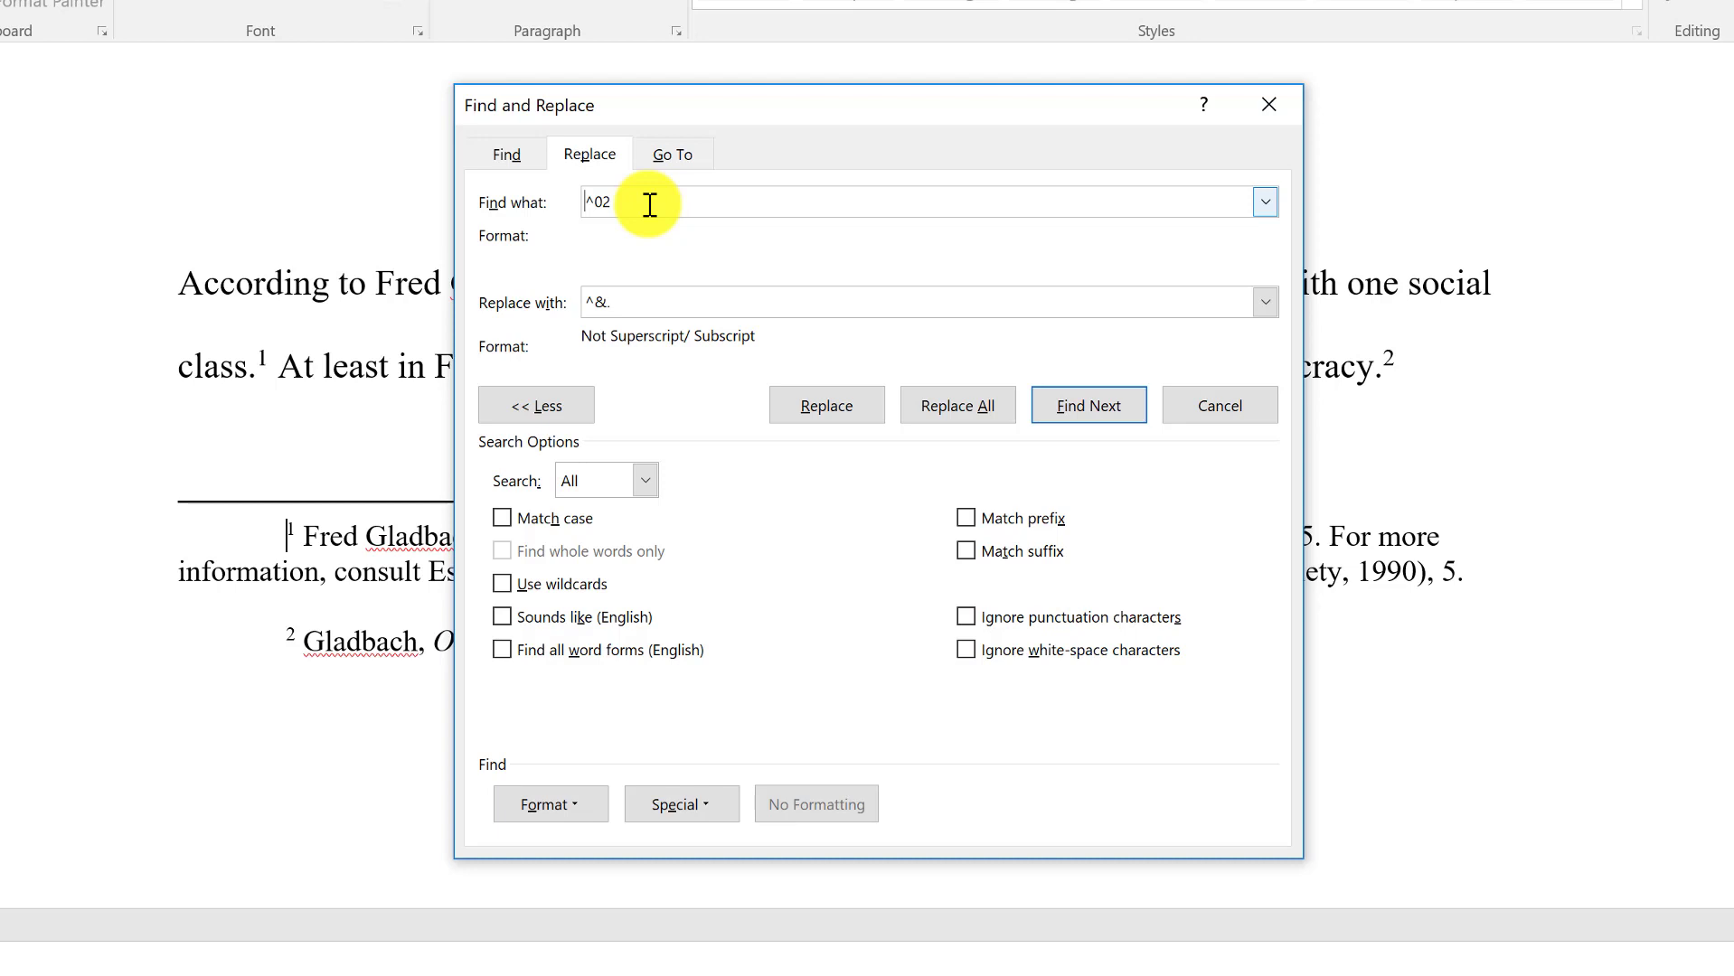
click(649, 204)
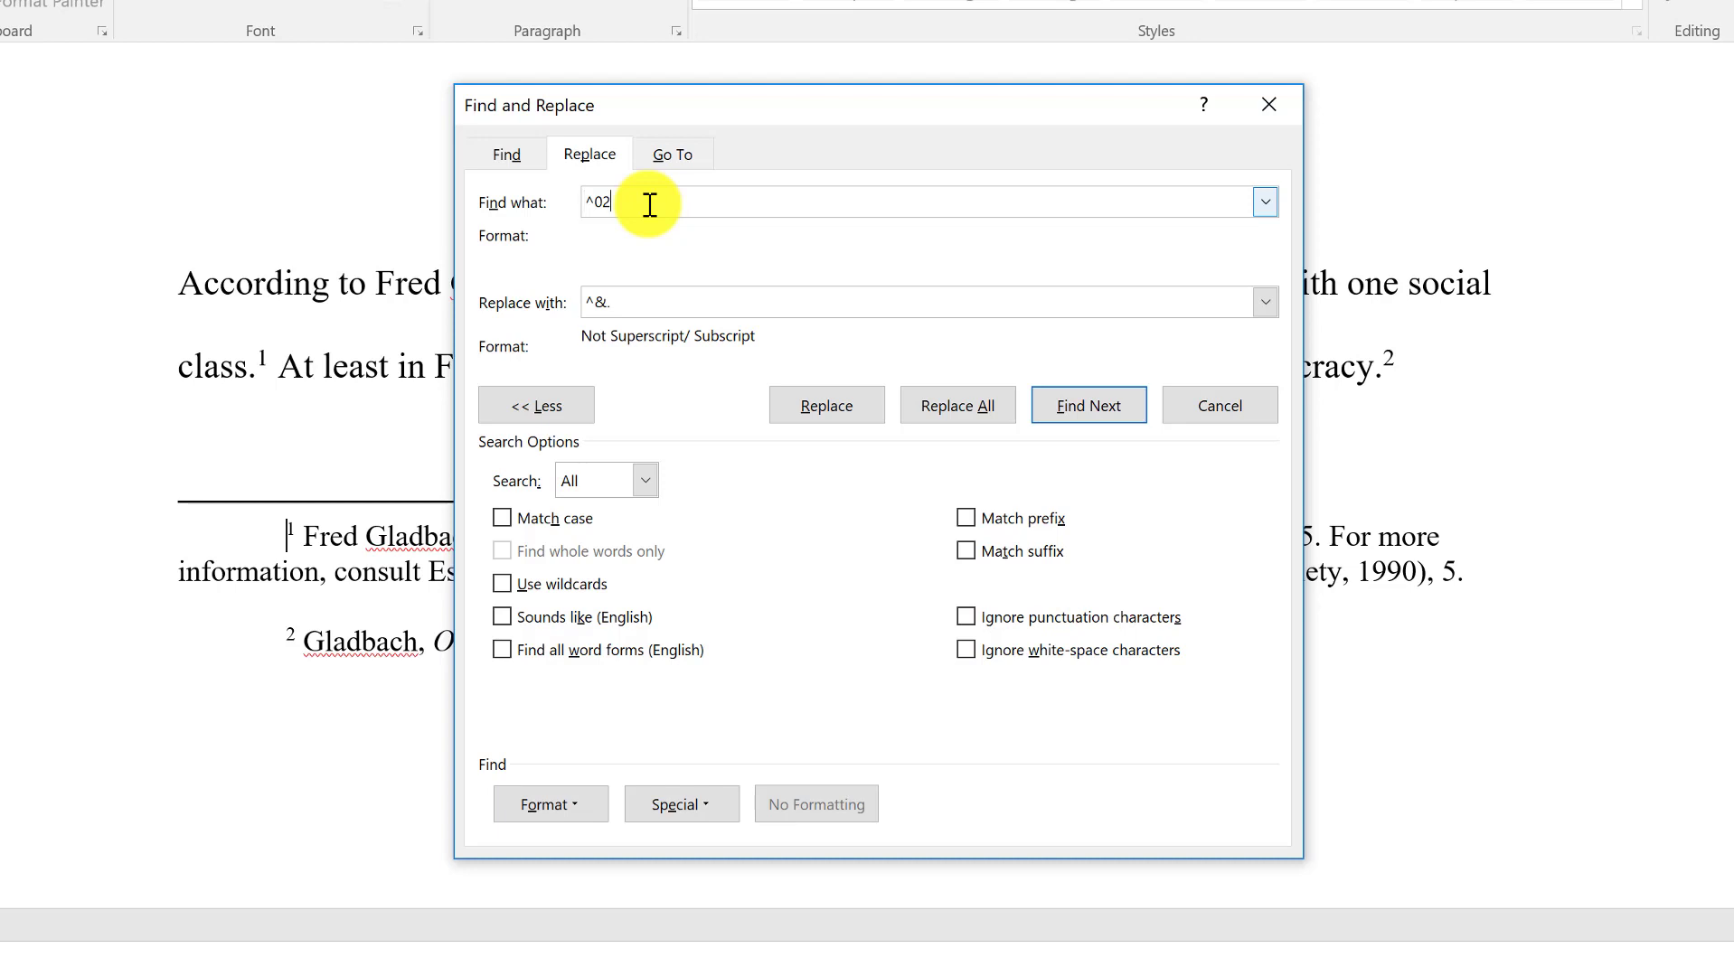
click(622, 305)
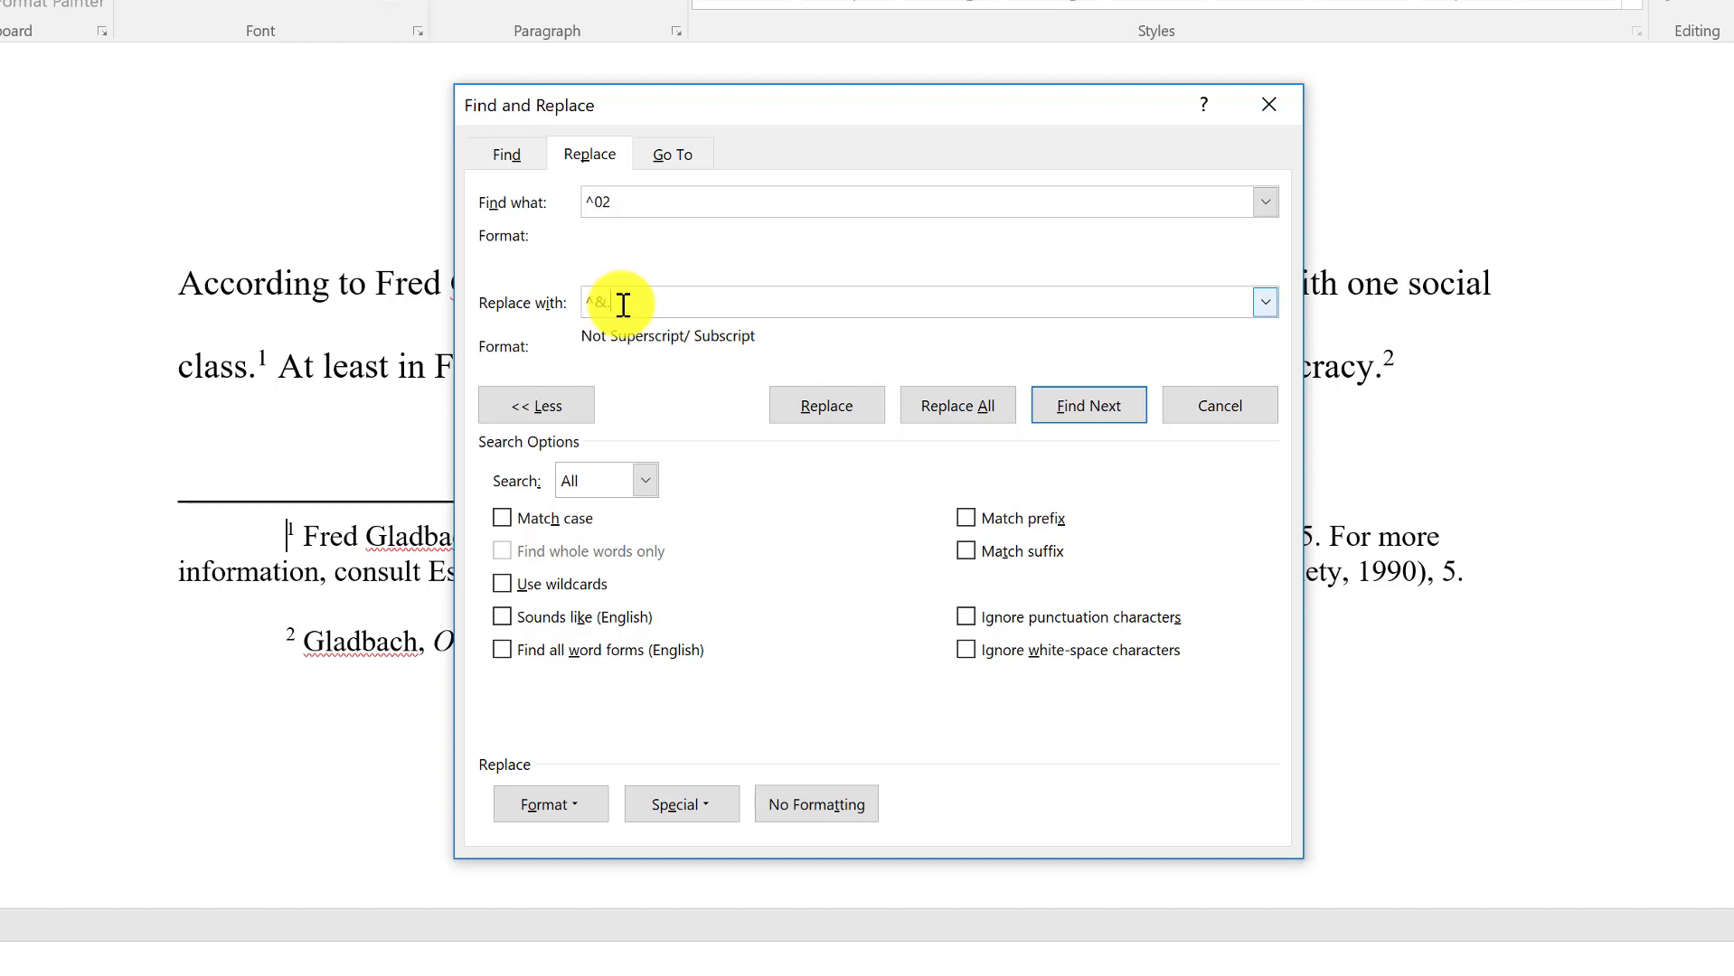
text(.)
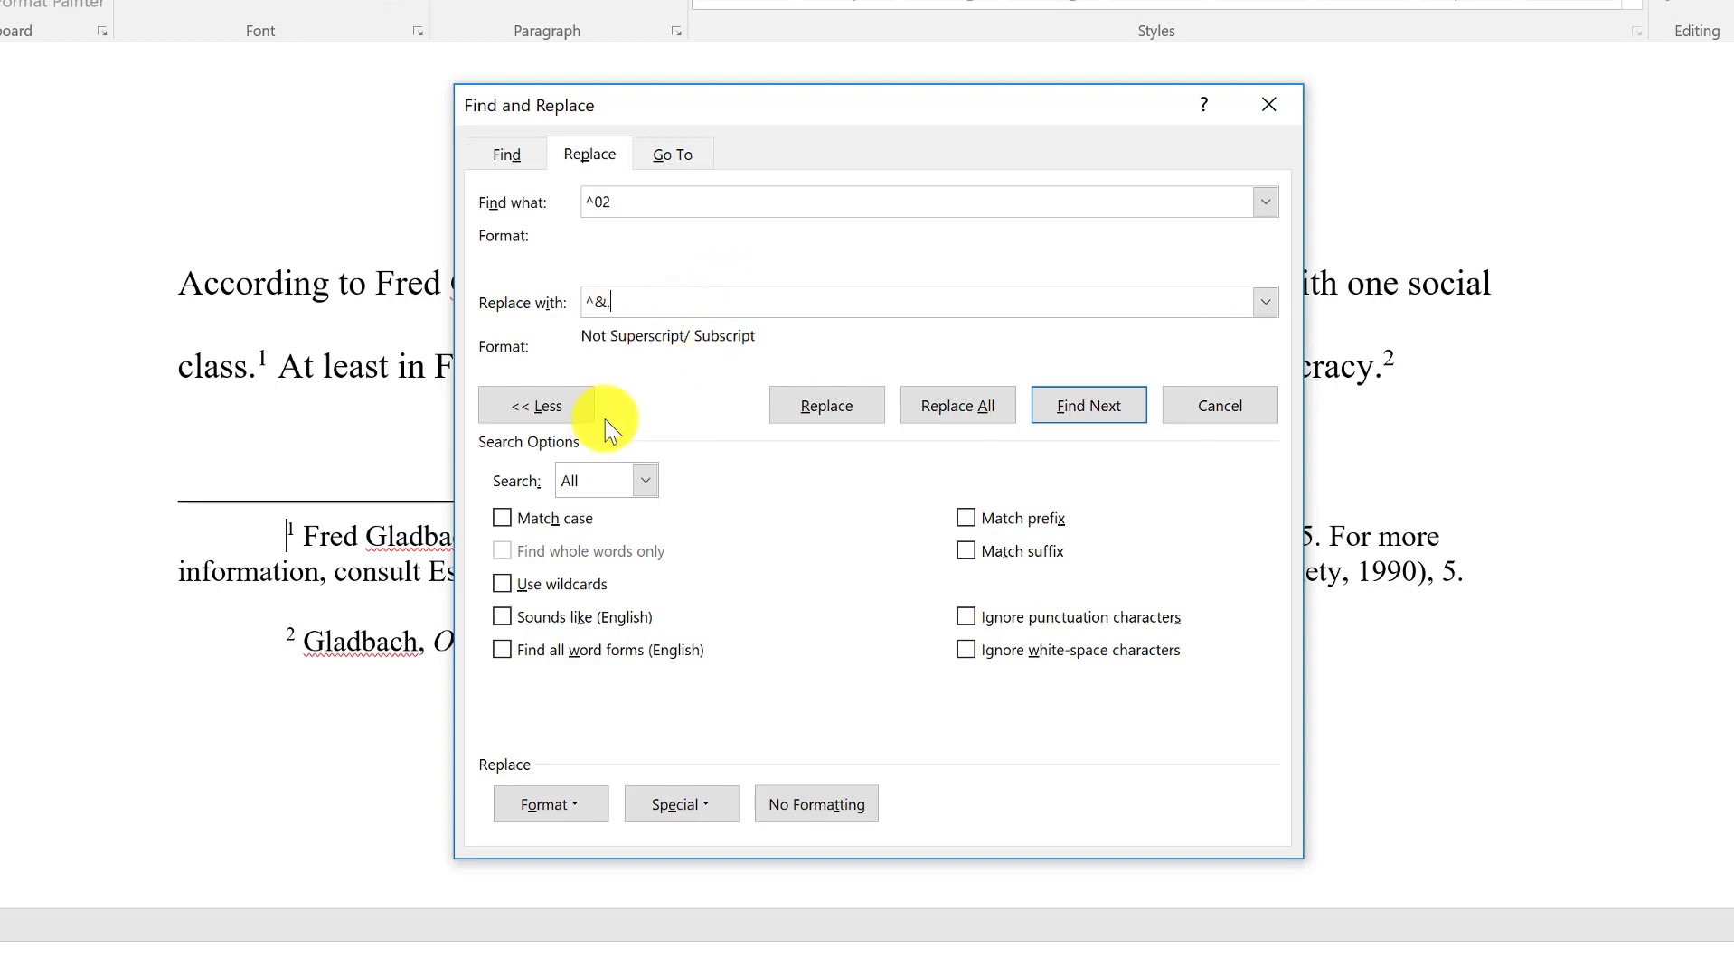
Step: Check the search text's Font format options, leaving them unchanged
click(555, 413)
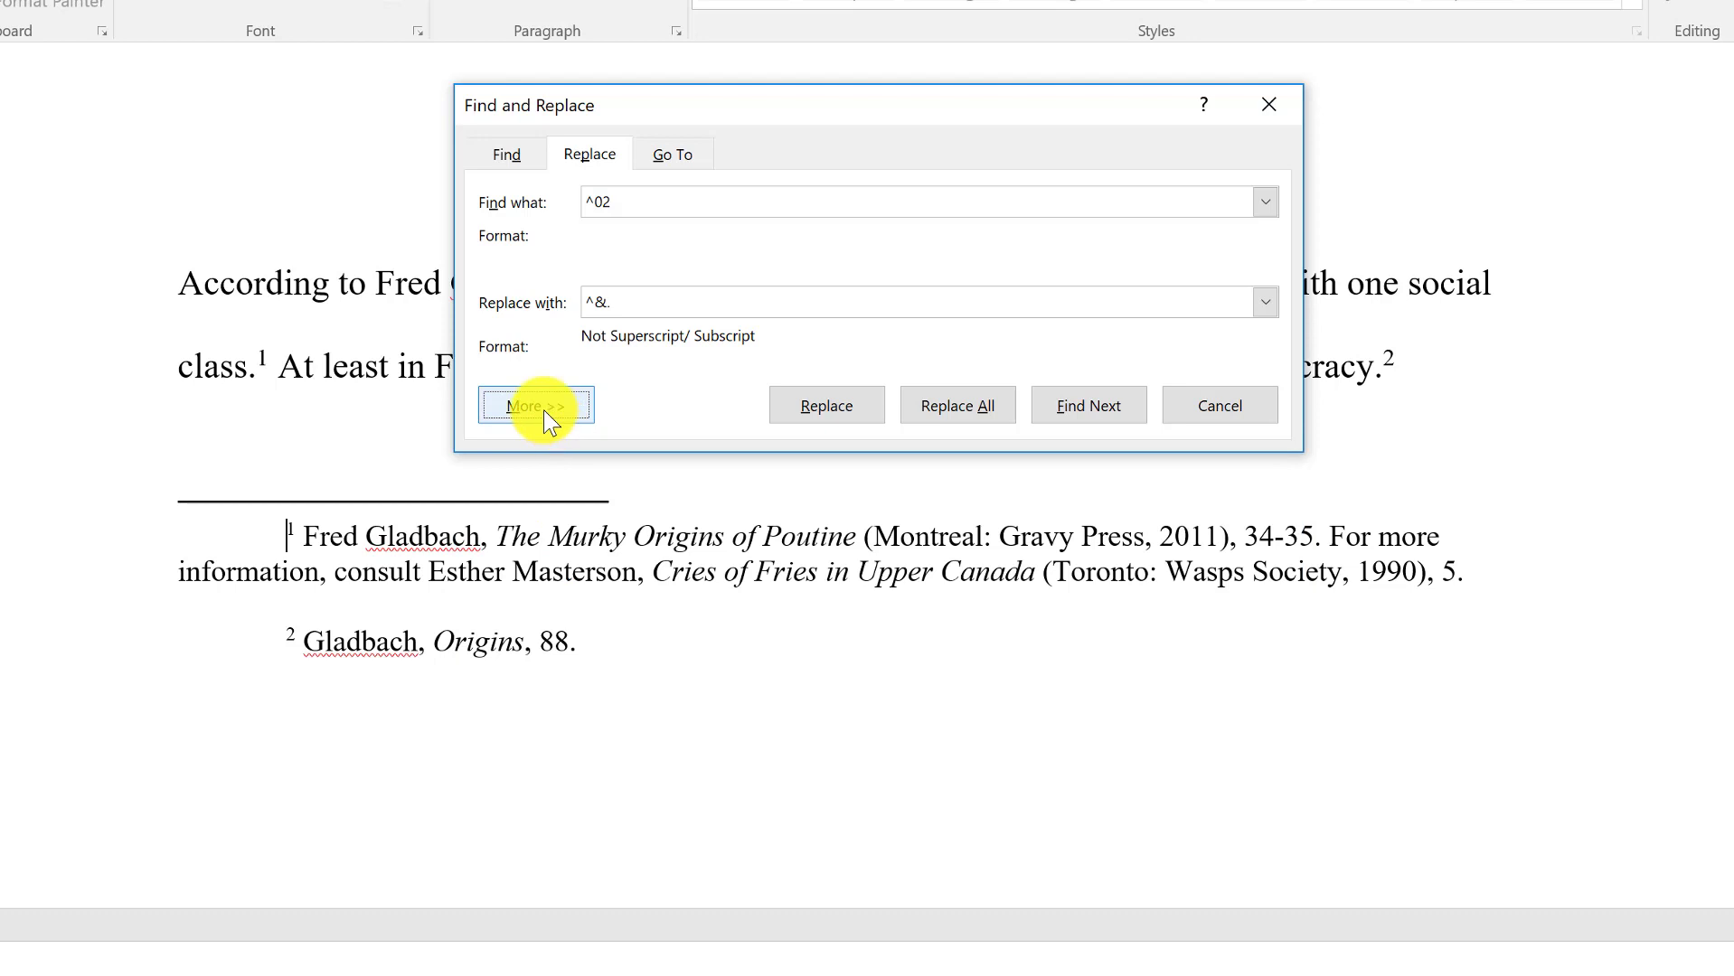
click(543, 410)
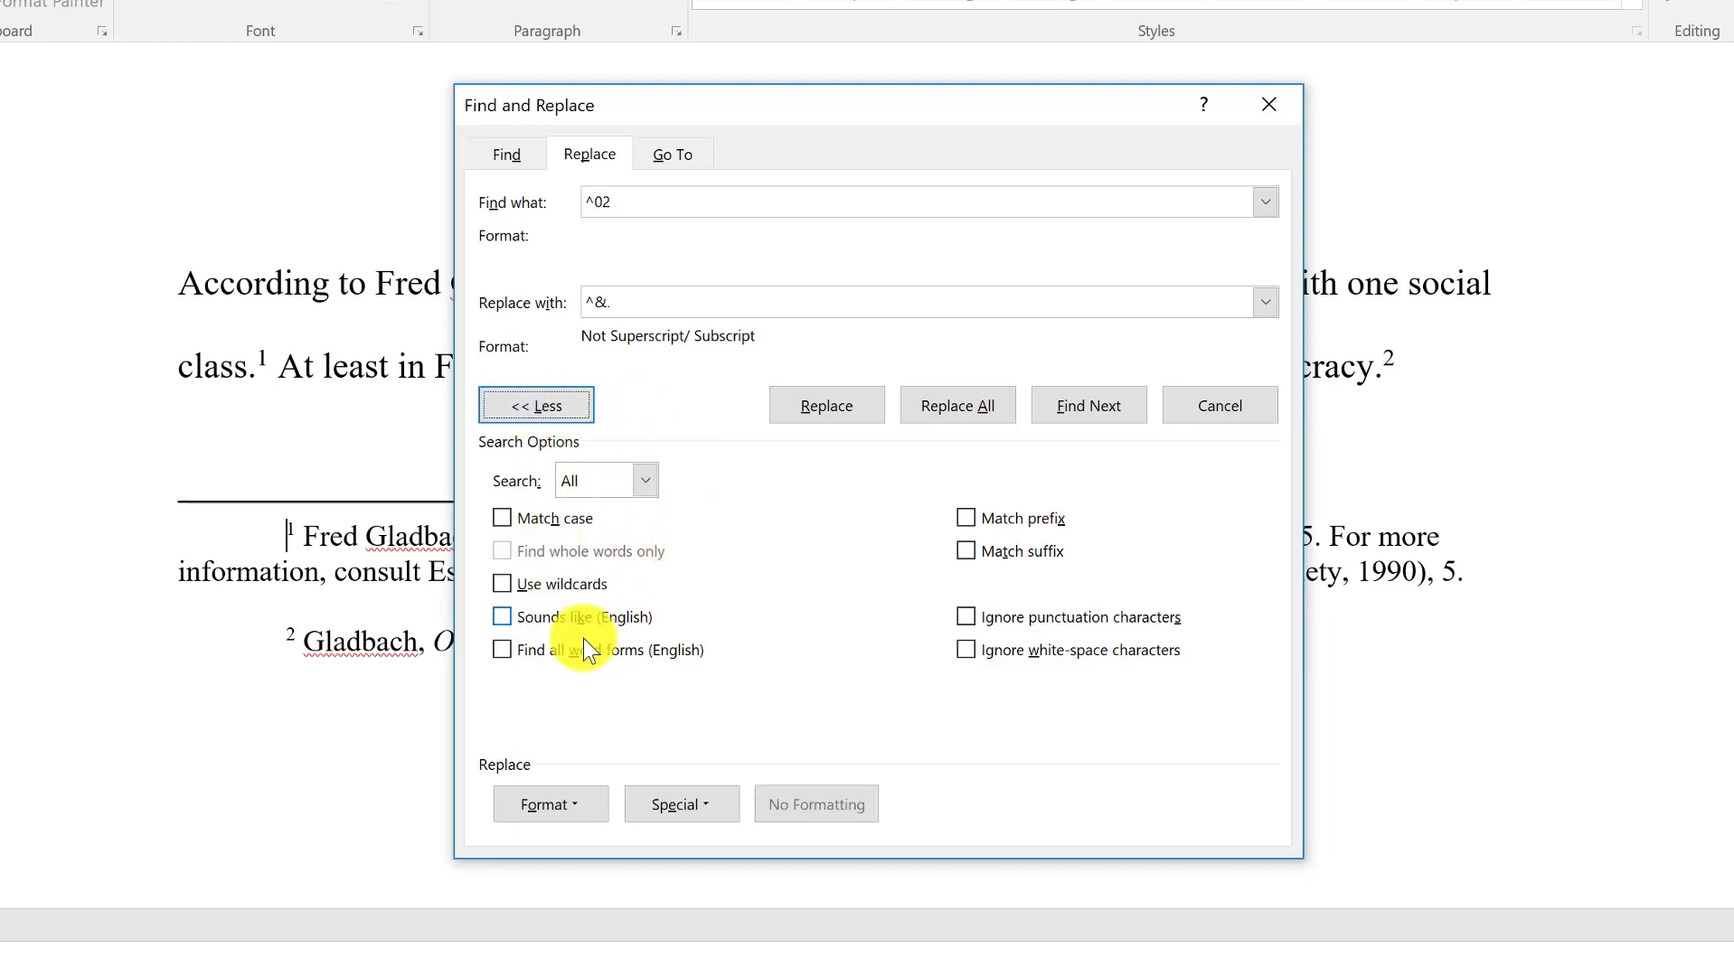
click(565, 809)
click(521, 847)
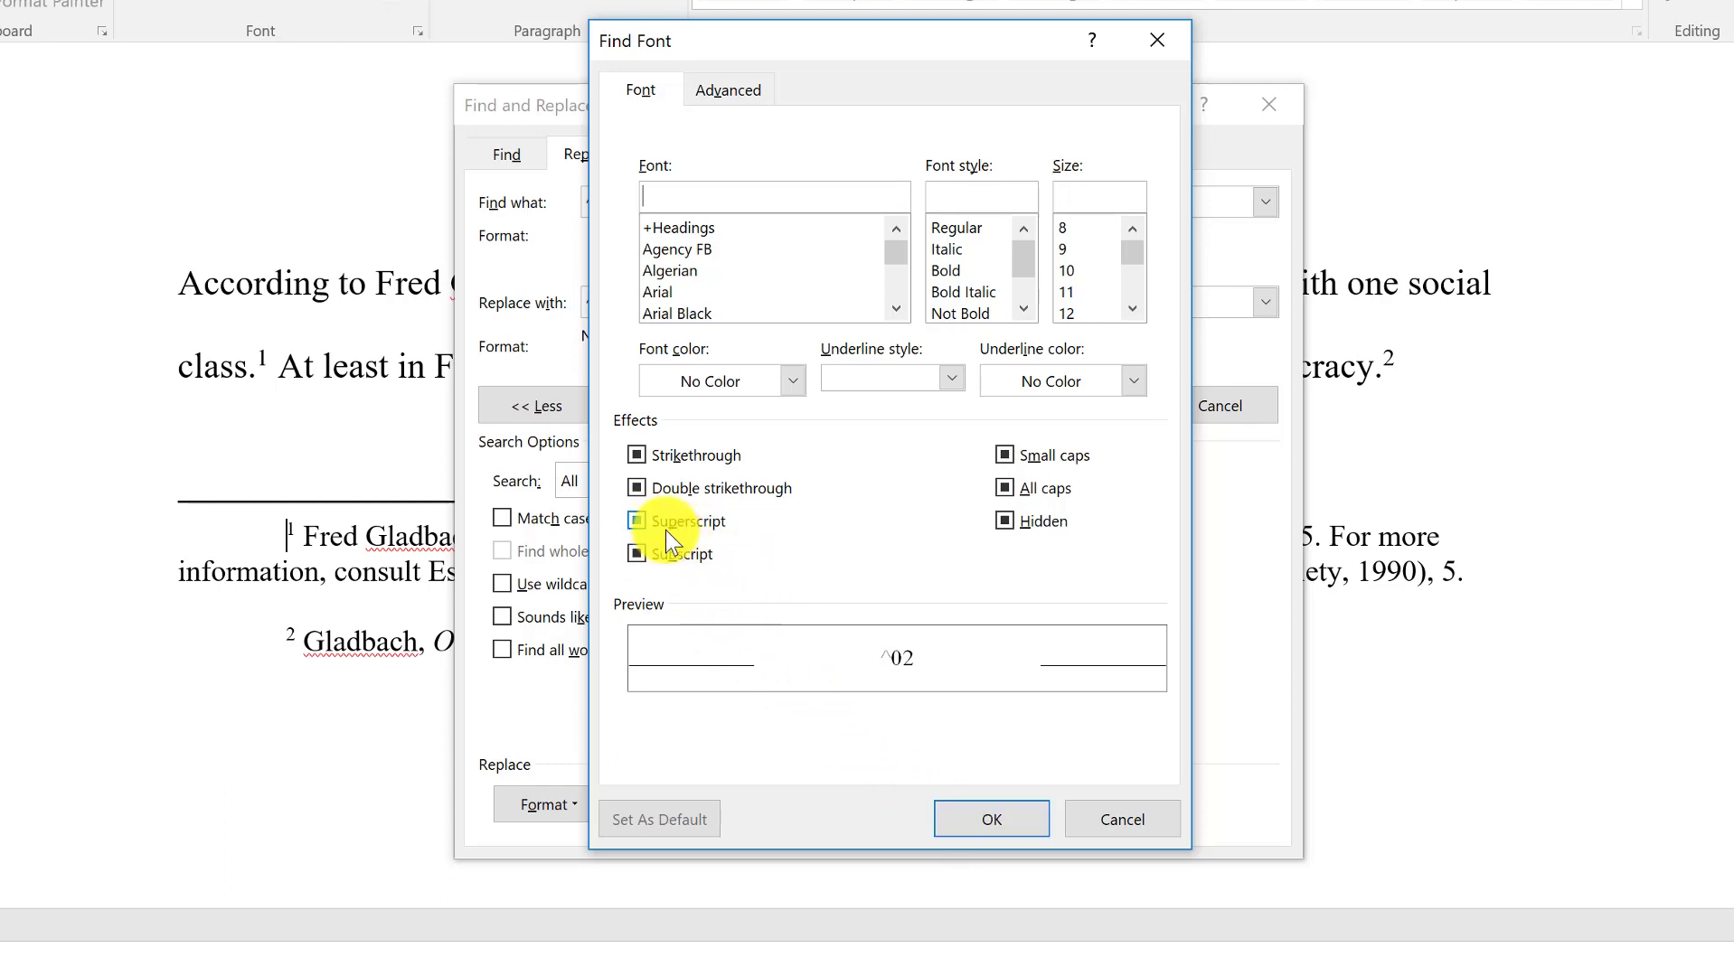
click(1116, 815)
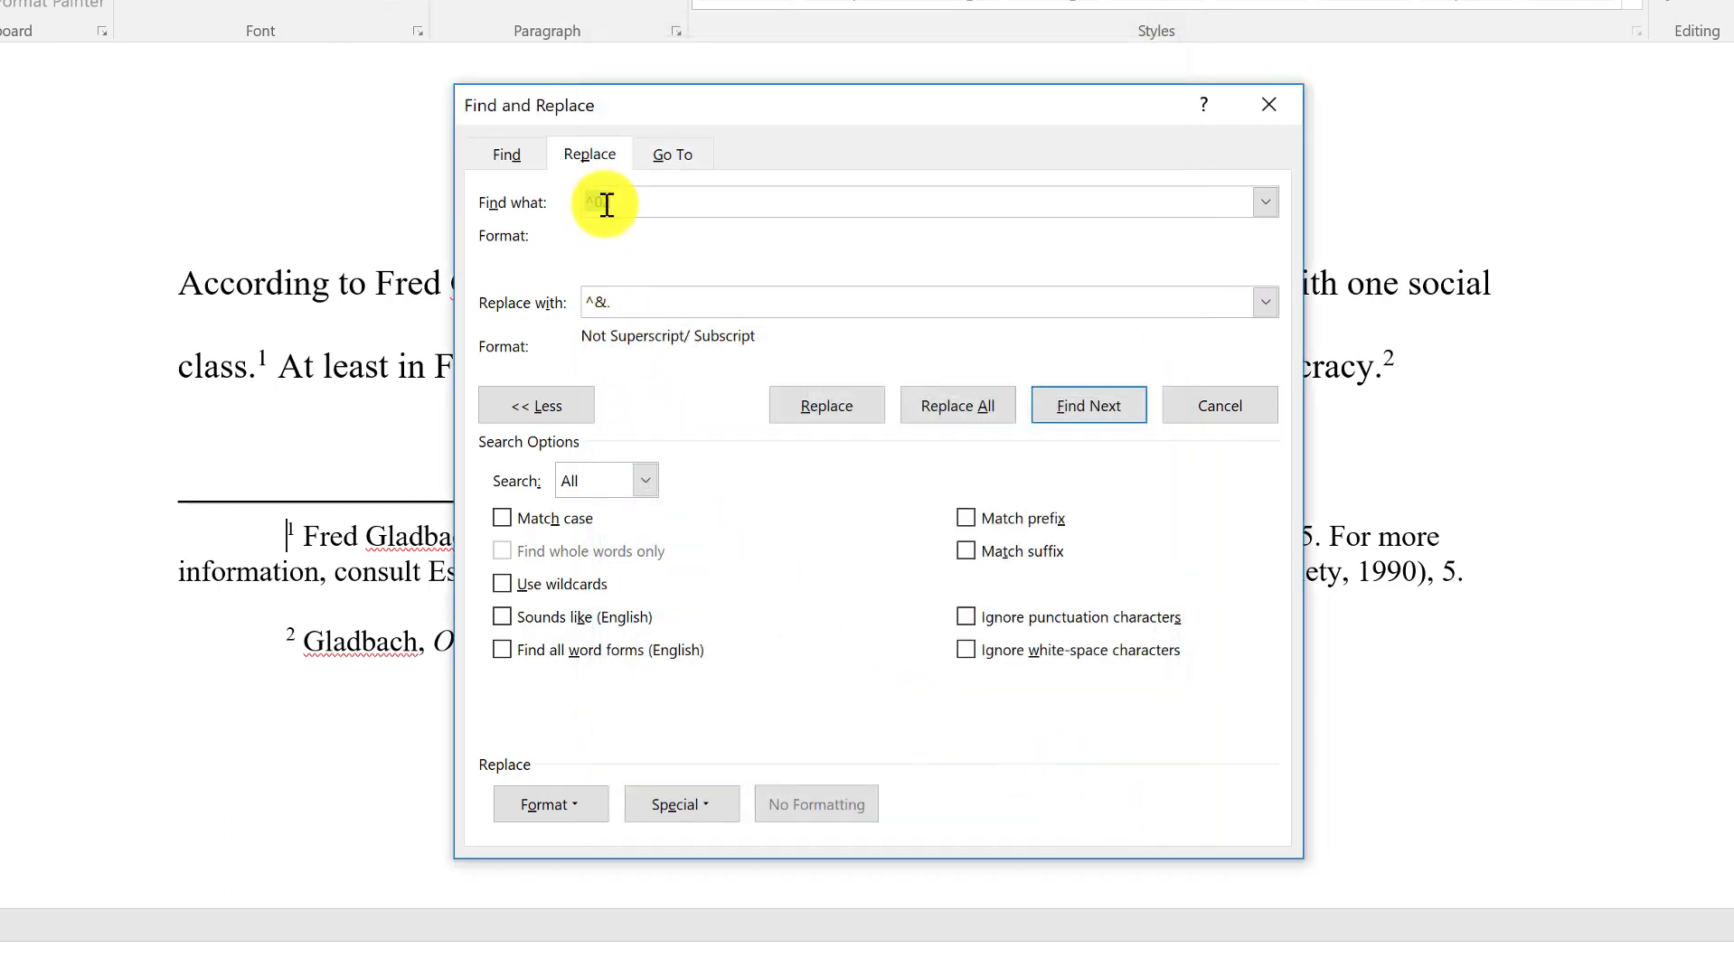
click(625, 203)
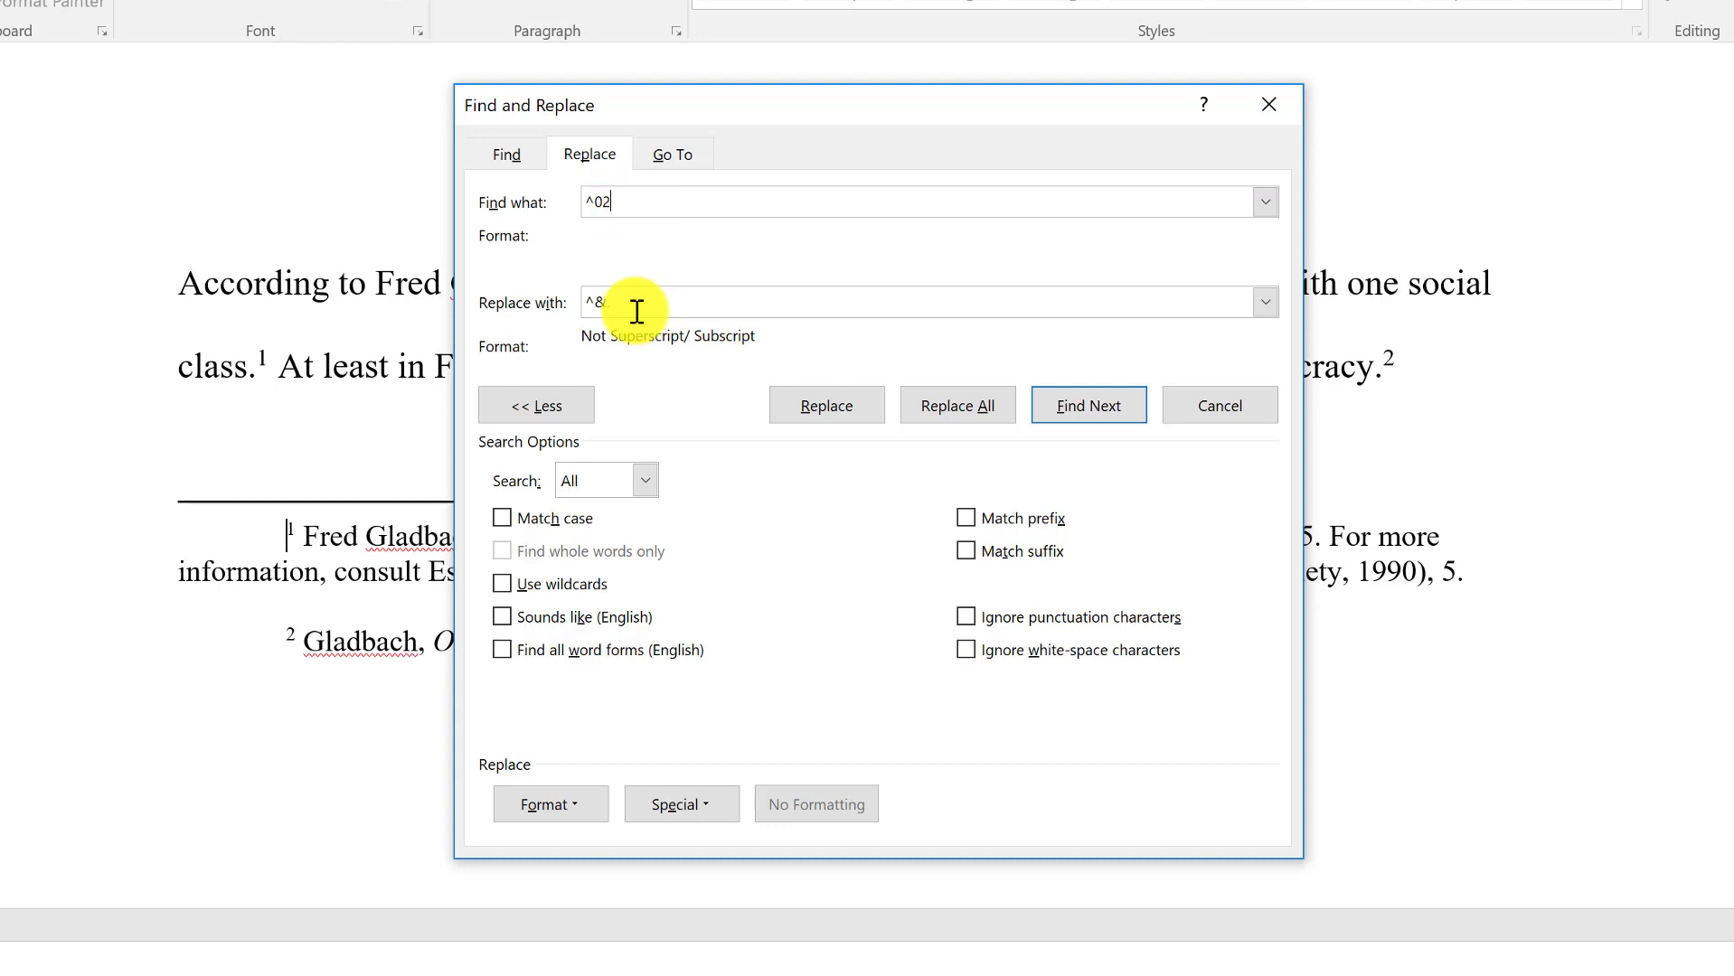
text(.)
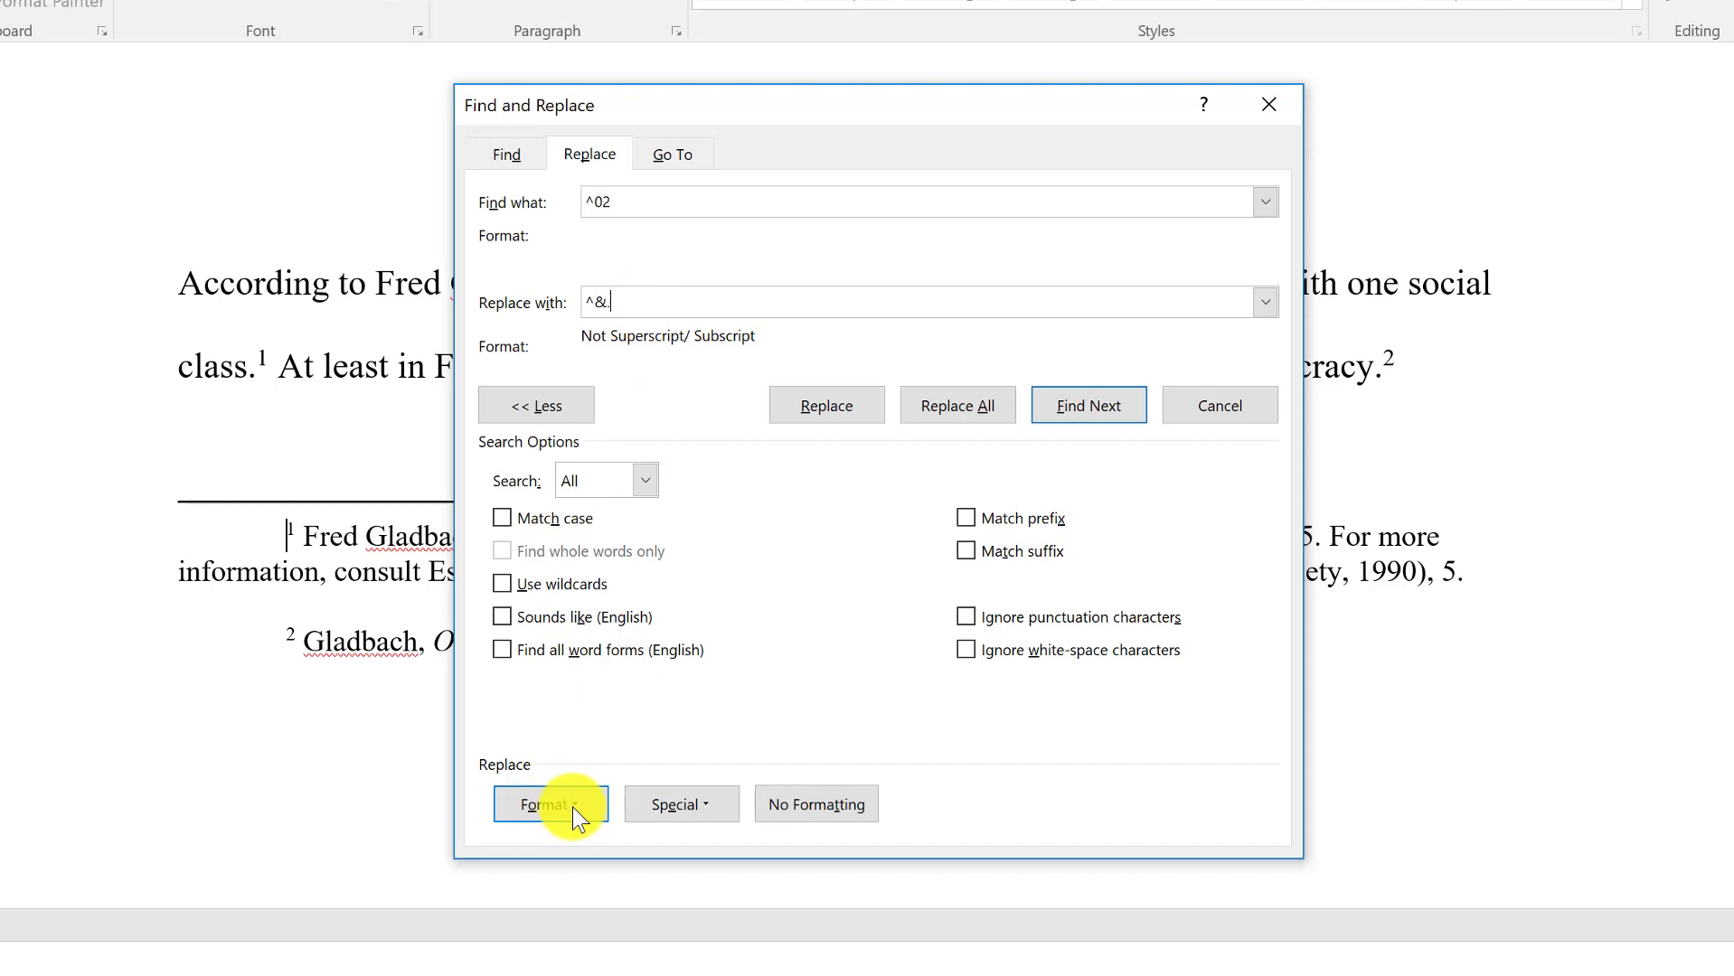
click(571, 806)
Step: Format the replacement as Not Superscript/Subscript and run Replace All on the footnote numbers
click(527, 831)
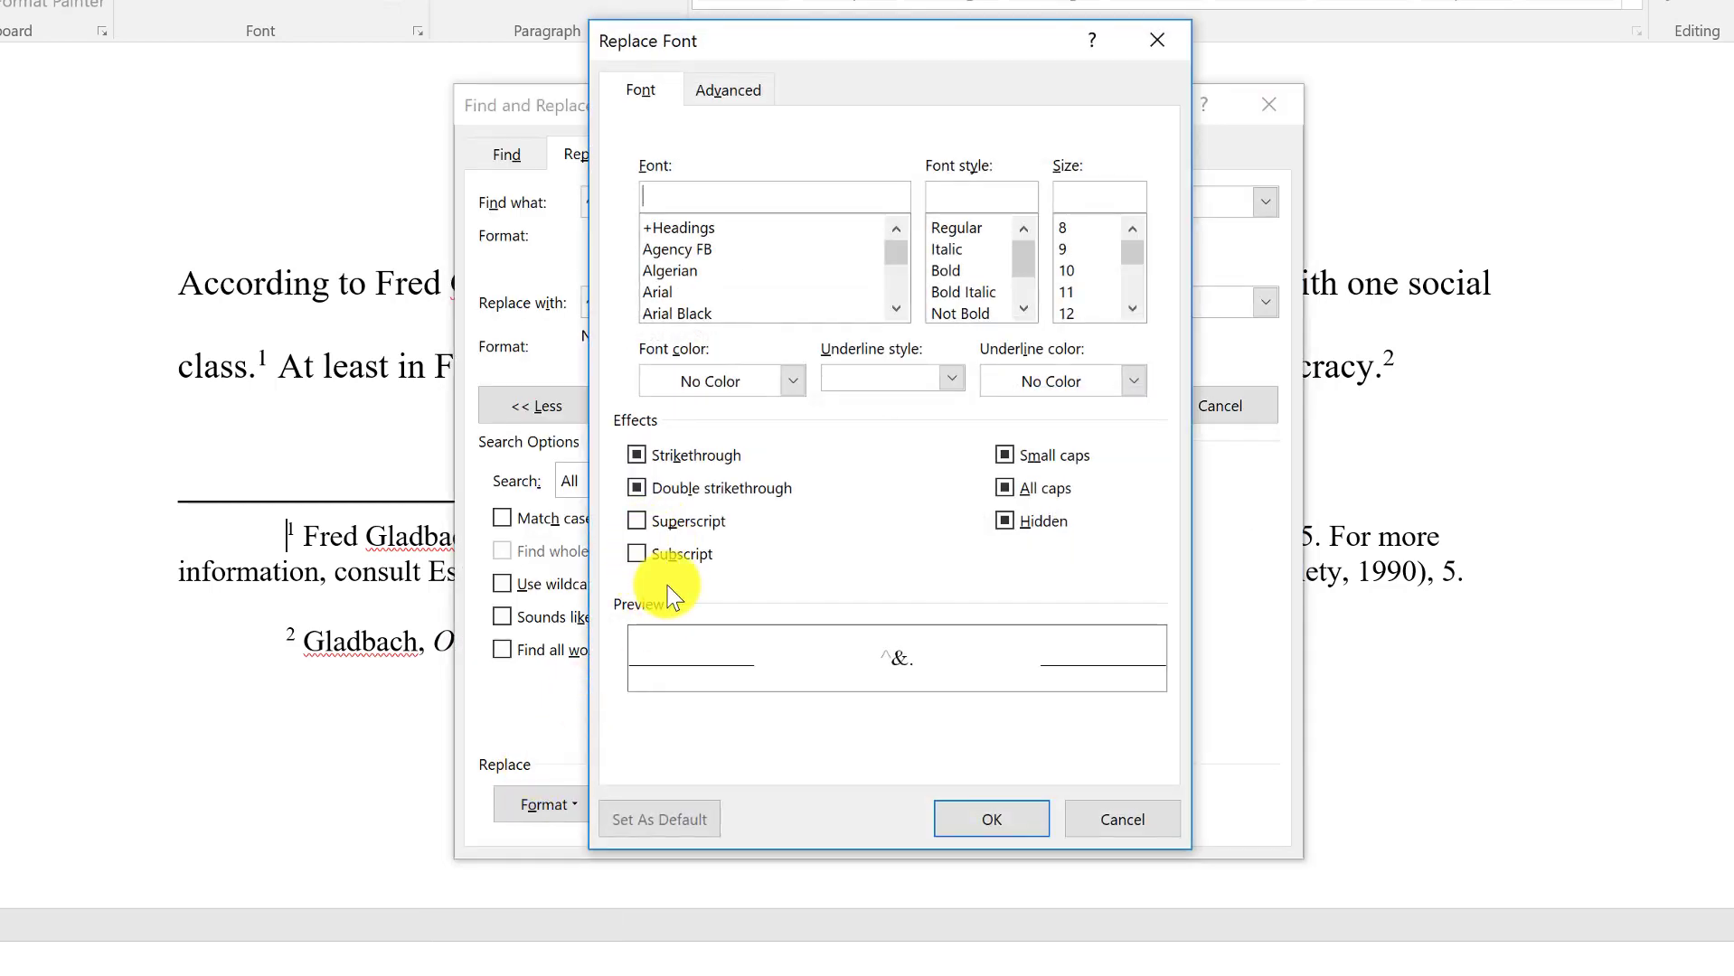
click(960, 805)
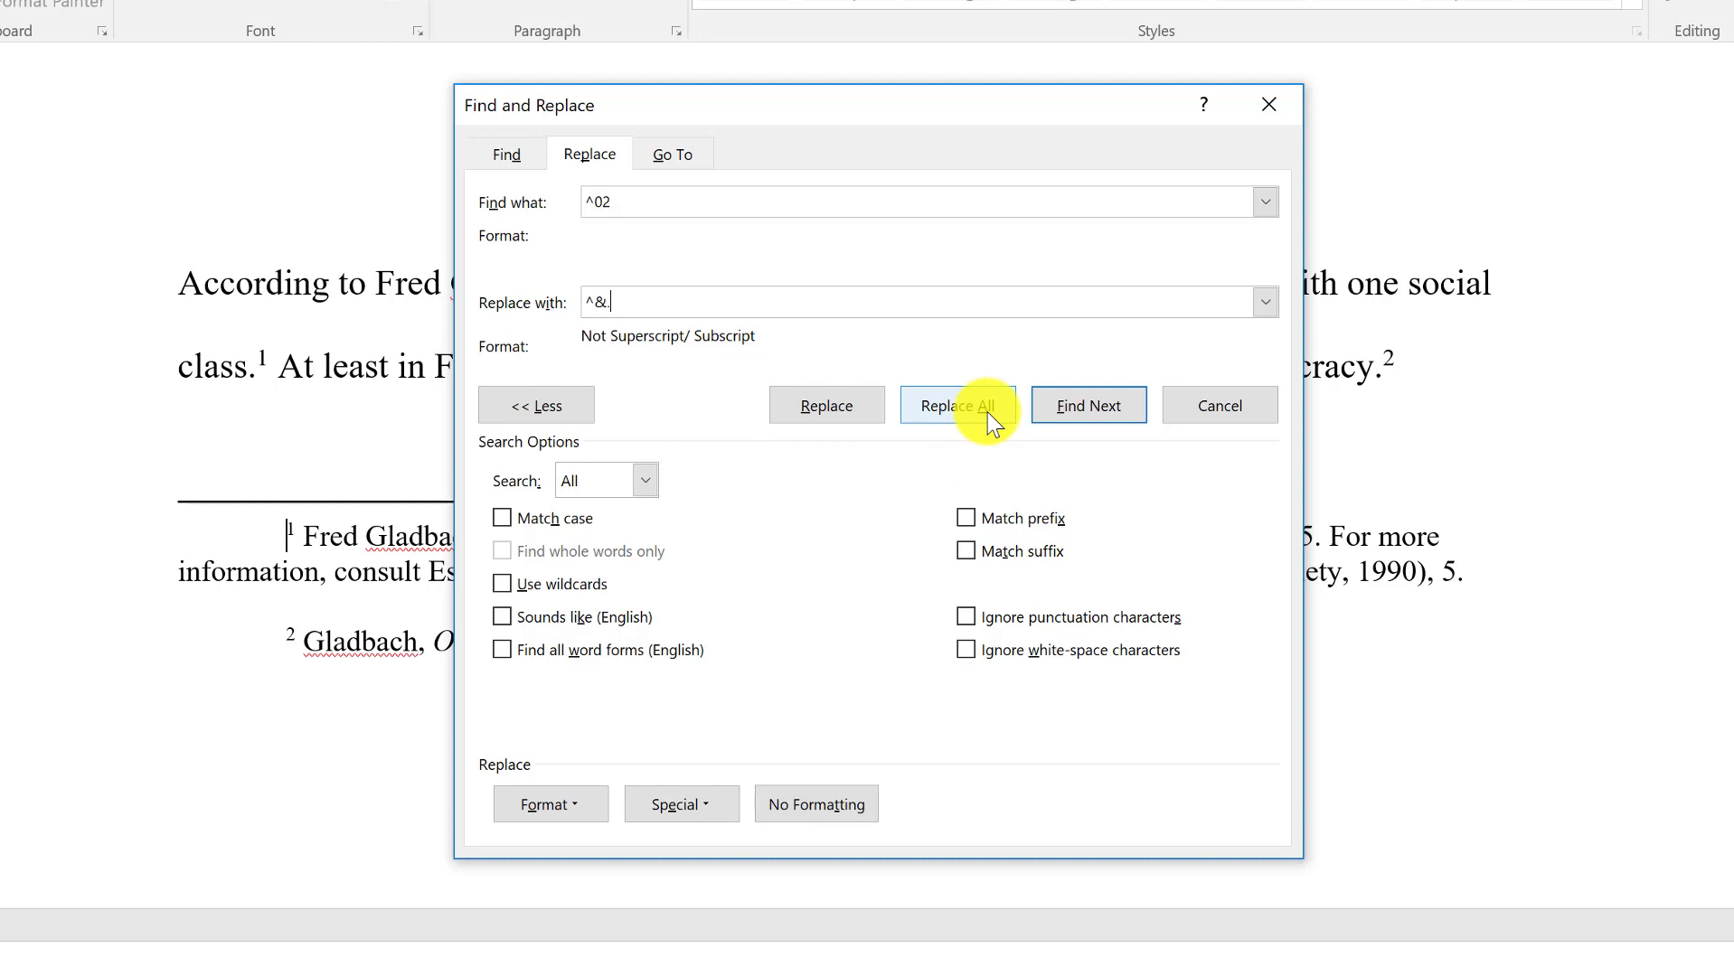
click(958, 406)
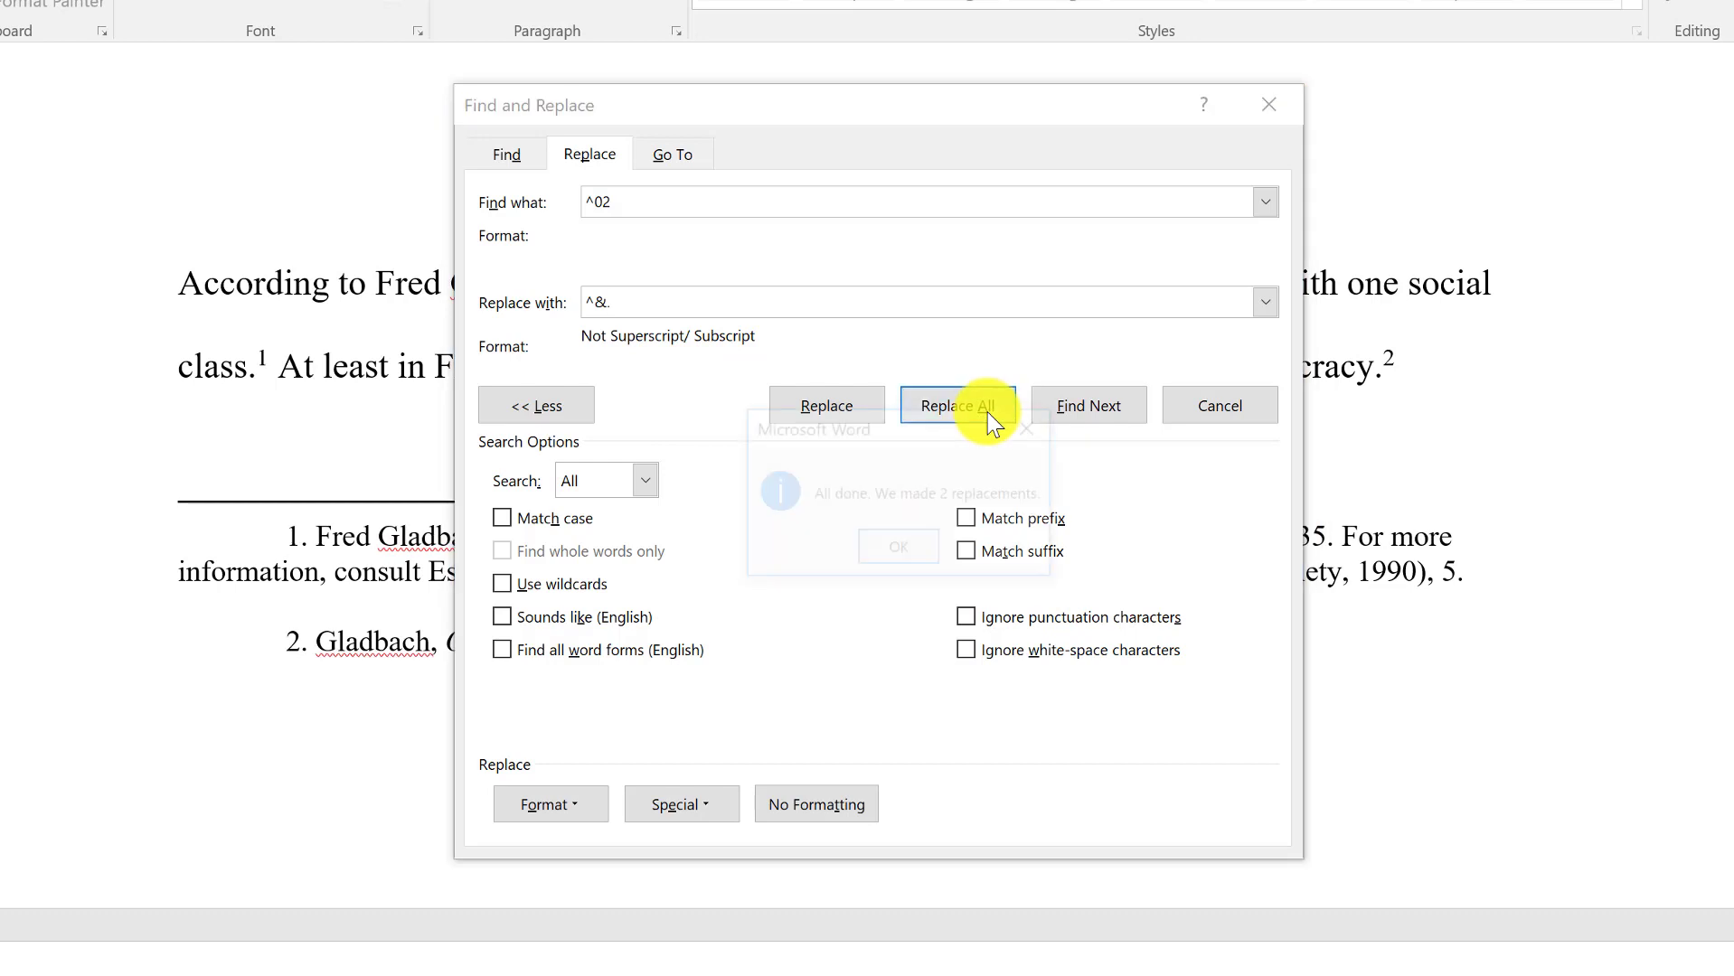
Step: Dismiss the 2-replacements message, close Find and Replace, and click at the end of footnote 2
click(899, 550)
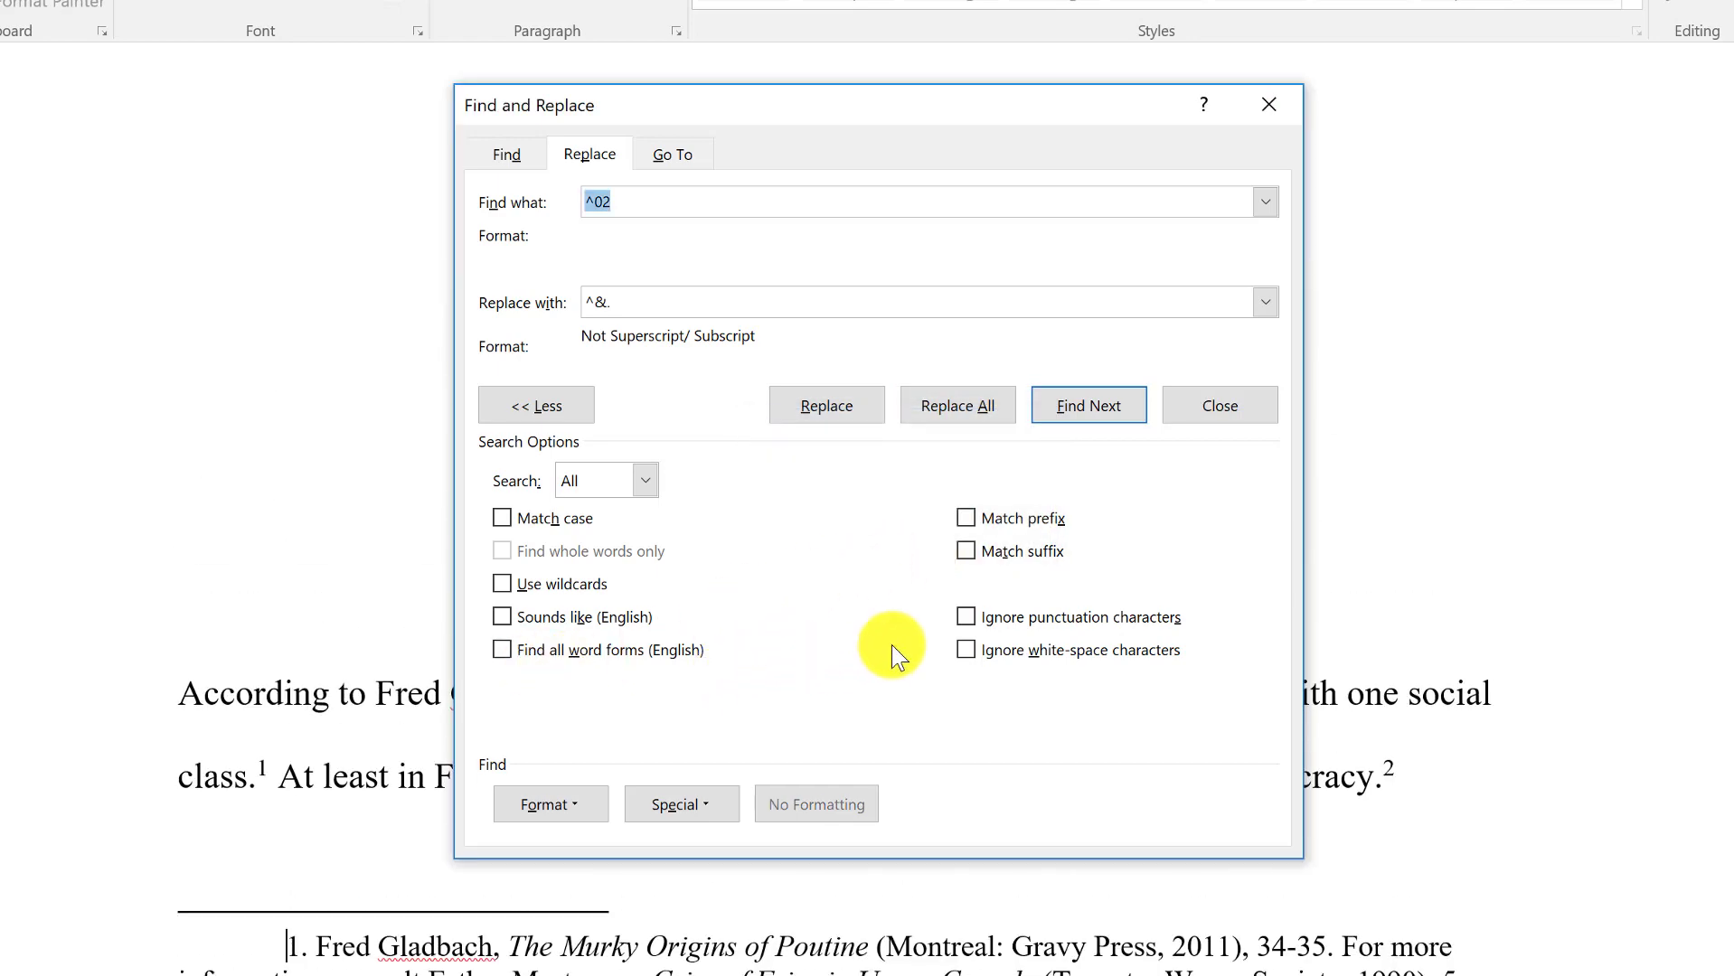
click(1266, 107)
scroll(631, 689, down, 5)
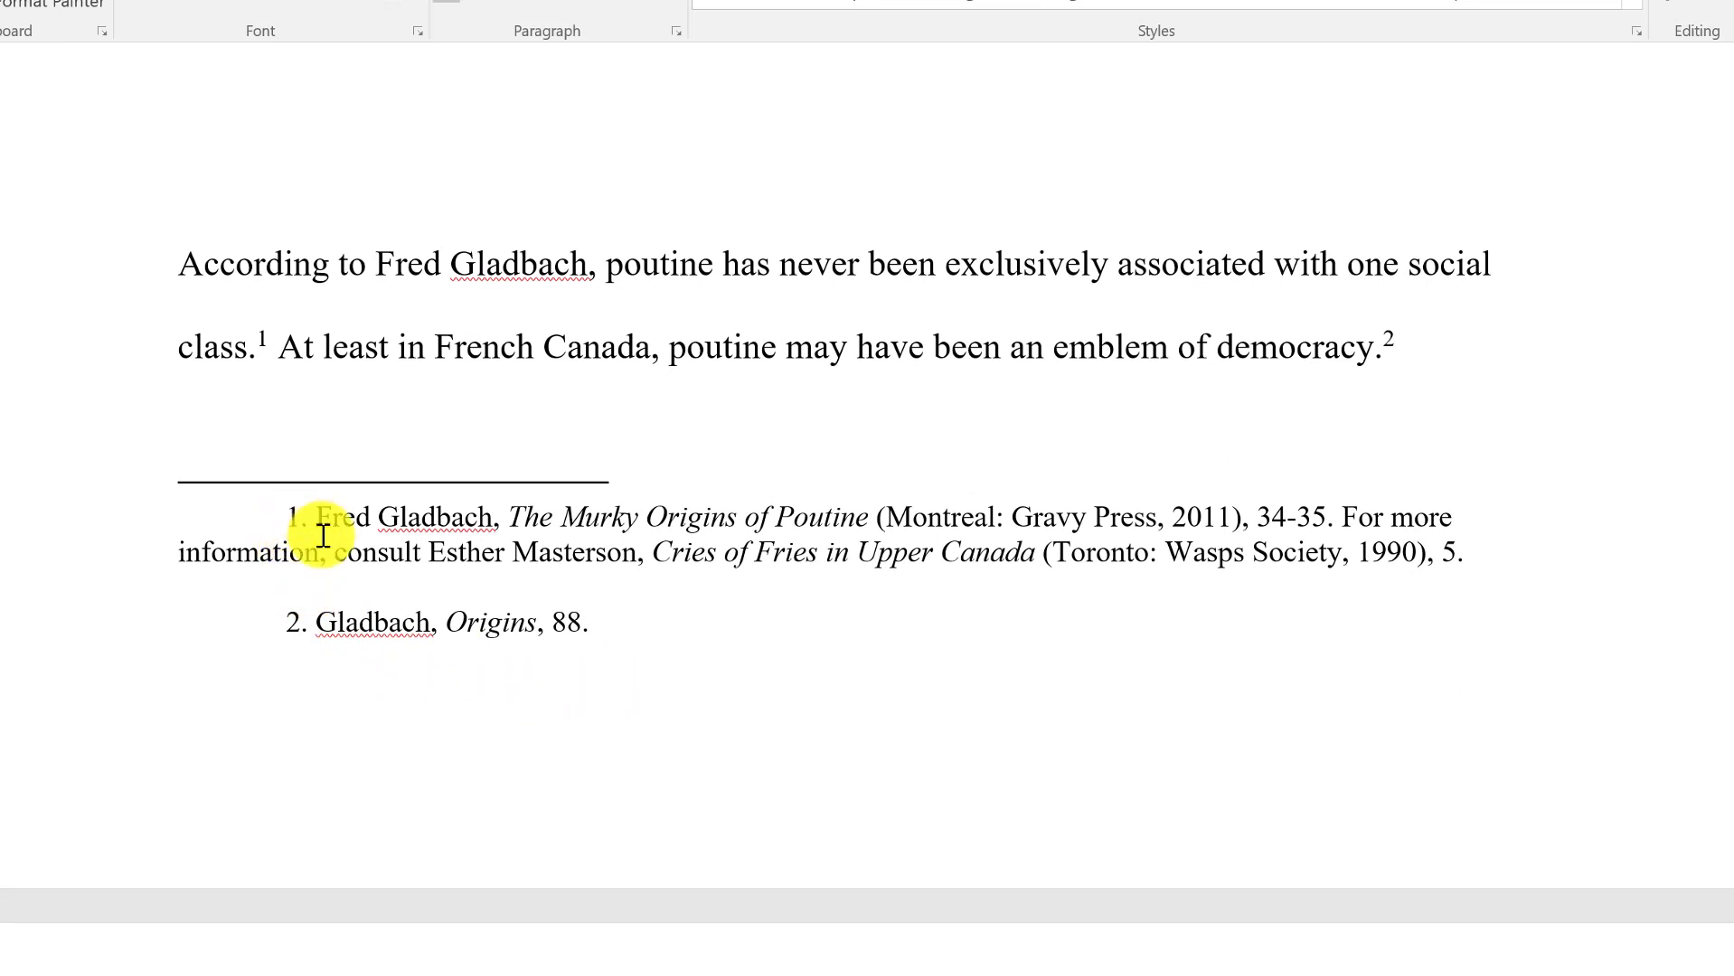
click(598, 633)
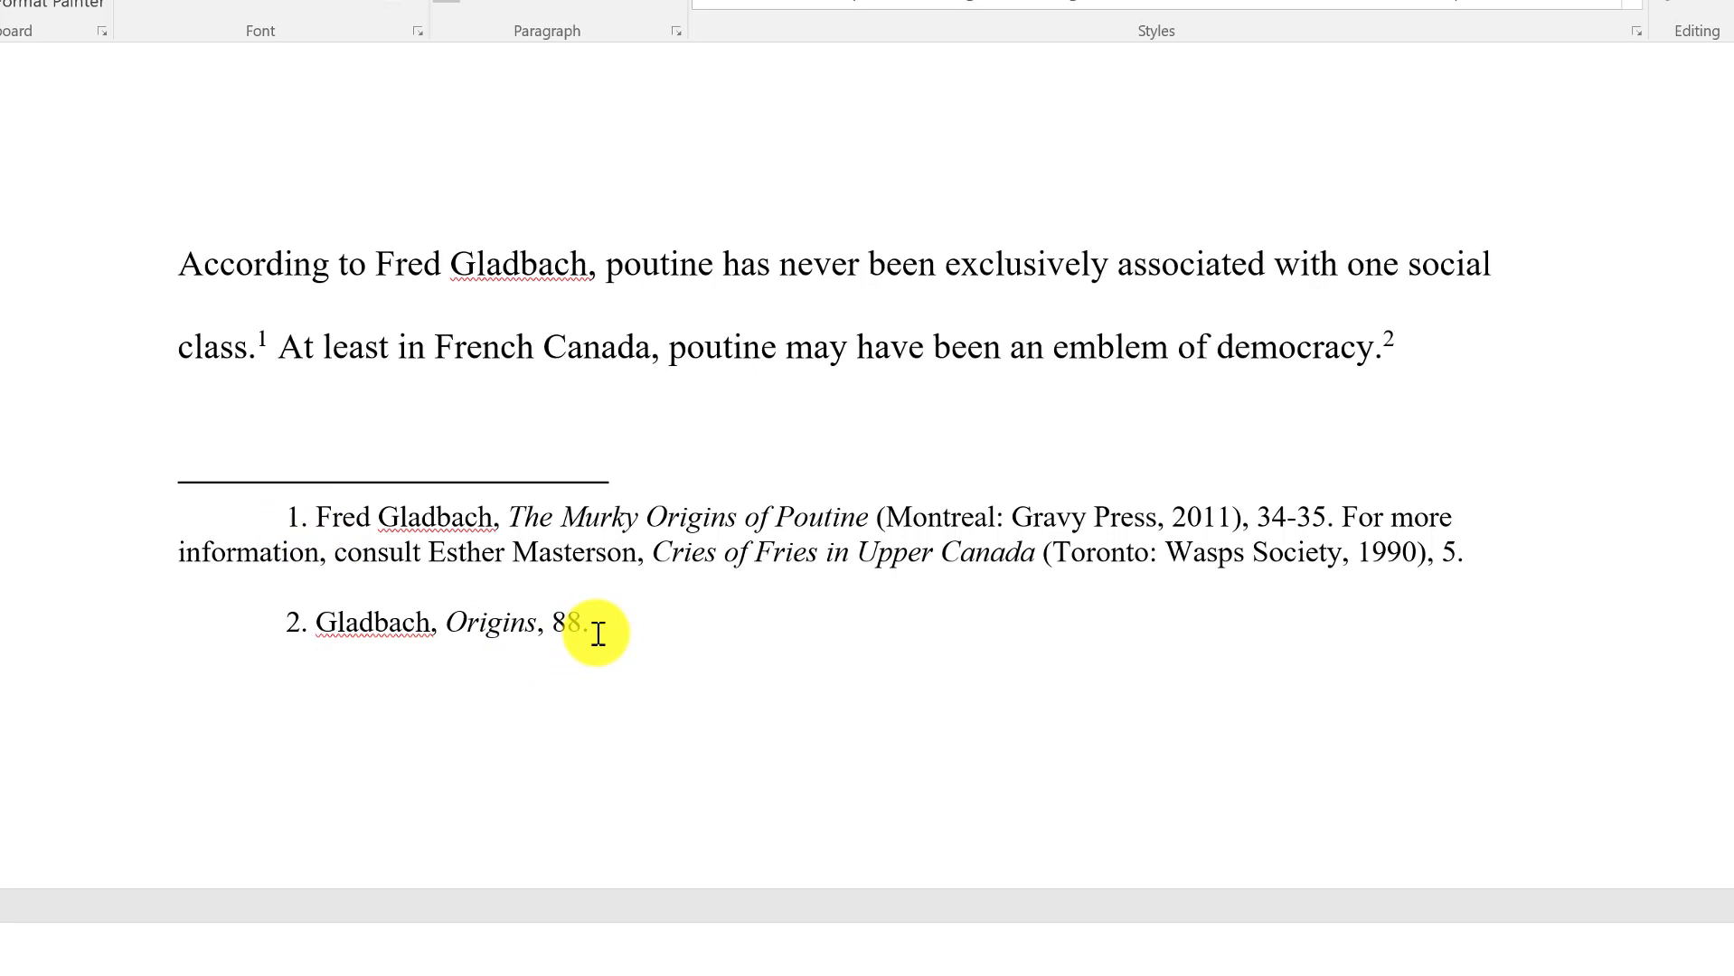